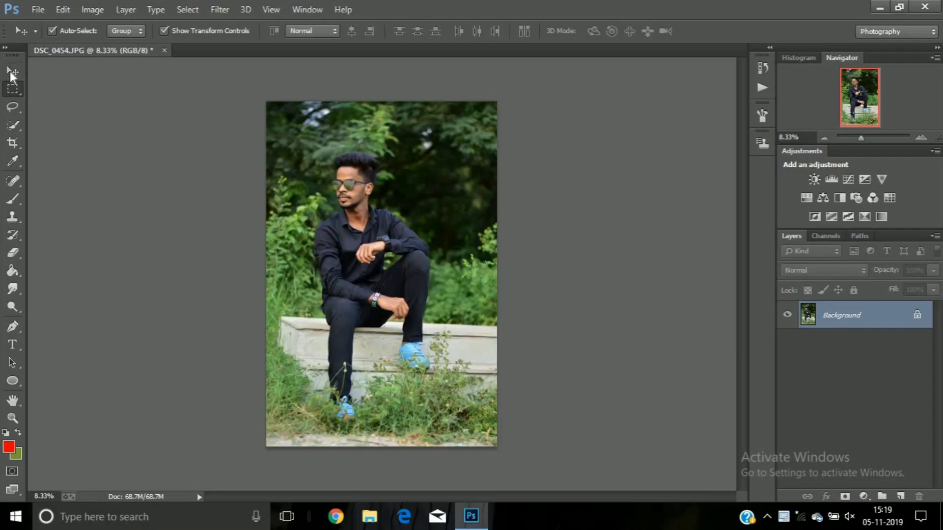
Duplicate the Background as Layer 1 and zoom to 100% on the man's face
left_click(11, 72)
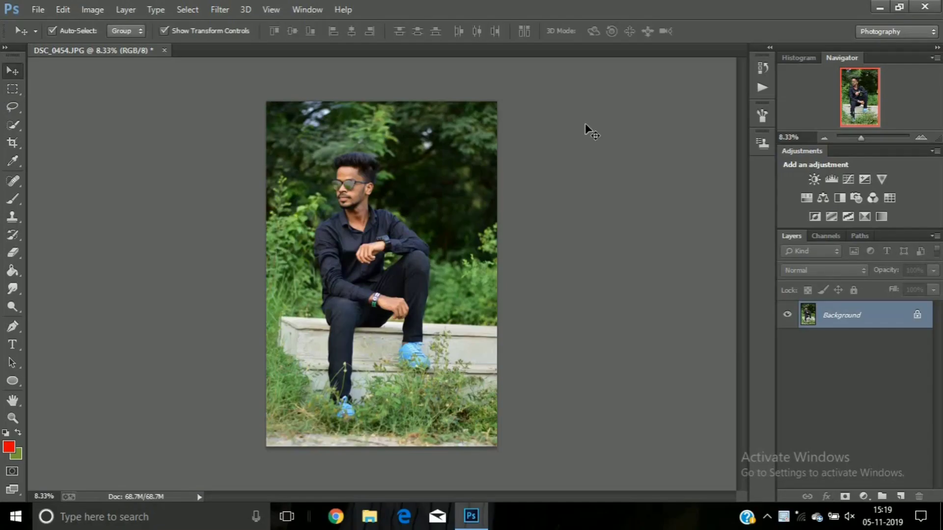
key("ctrl+j")
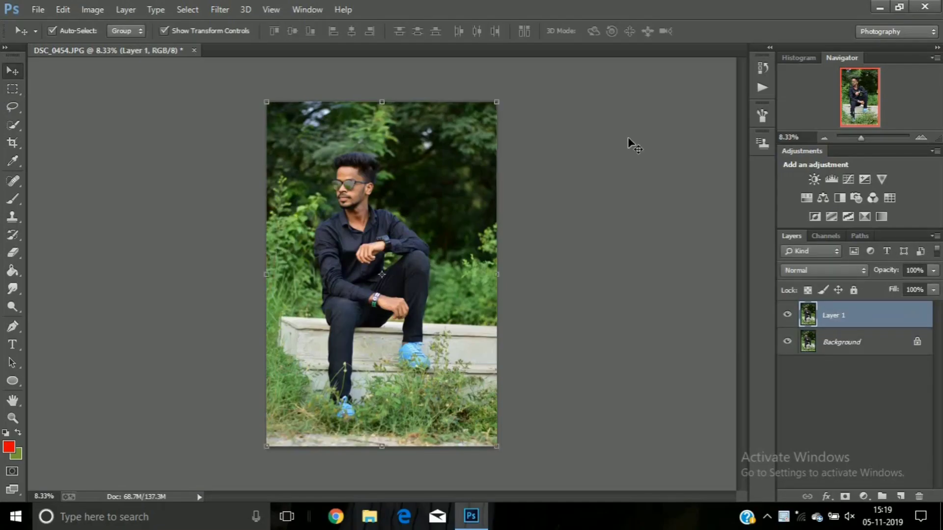
key("ctrl+plus")
key("ctrl+plus")
key("ctrl+plus")
key("ctrl+plus")
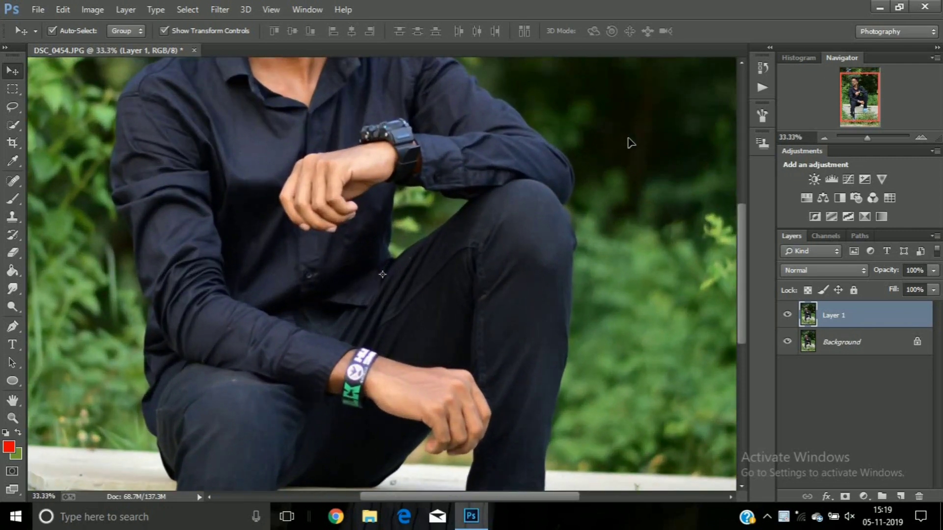
left_click_drag(744, 280, 736, 222)
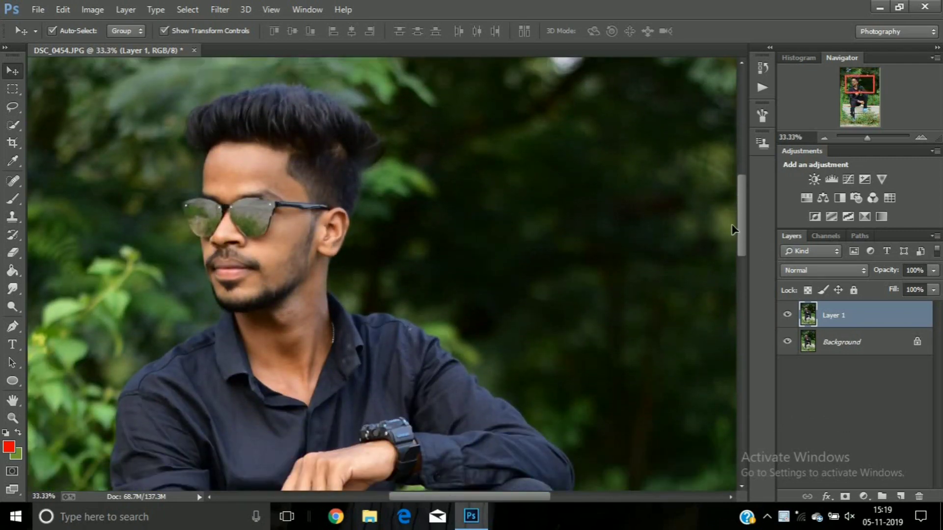
key("ctrl+plus")
key("ctrl+plus")
key("ctrl+plus")
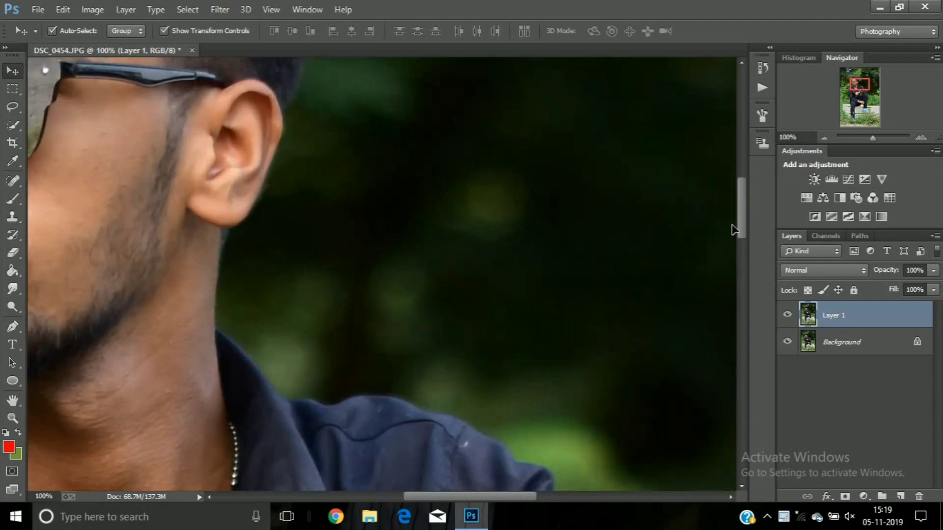
left_click_drag(495, 495, 454, 496)
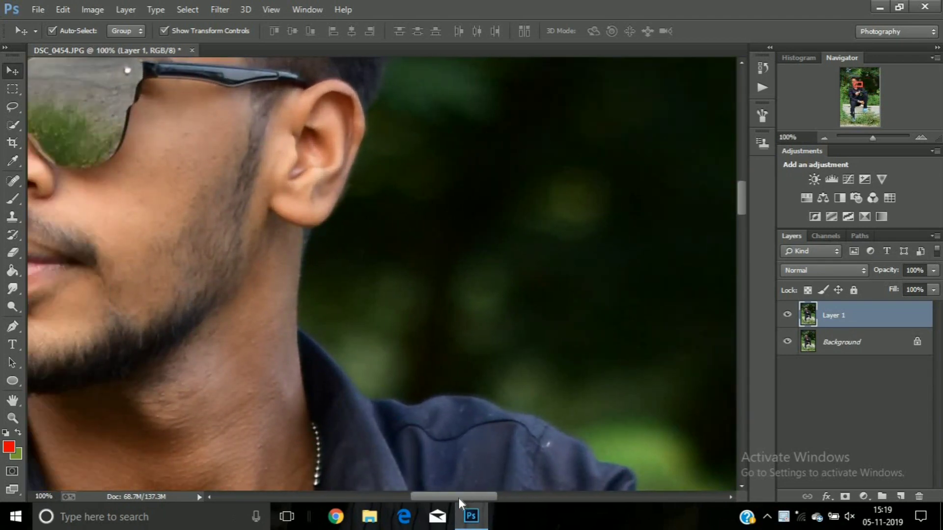
scroll(744, 191, "up", 5)
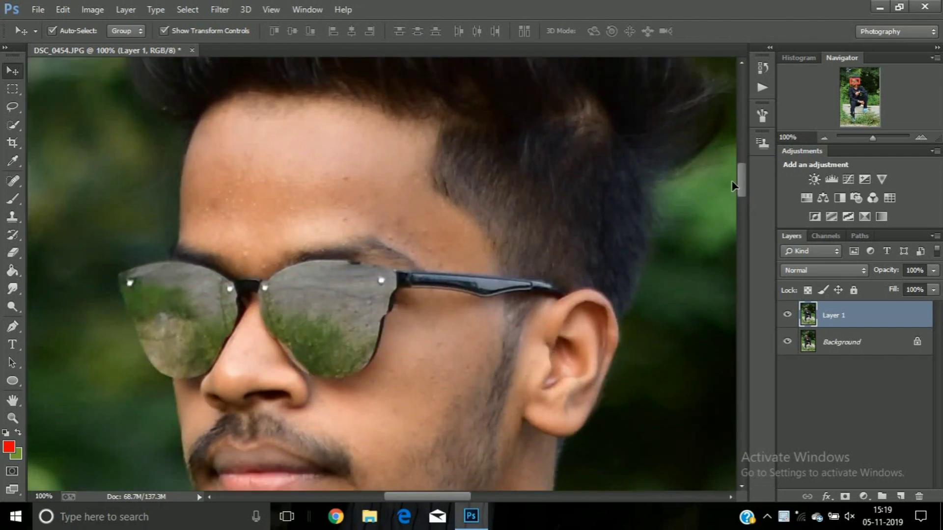
Heal the blemishes across the man's forehead and brow with the Spot Healing Brush
left_click(11, 182)
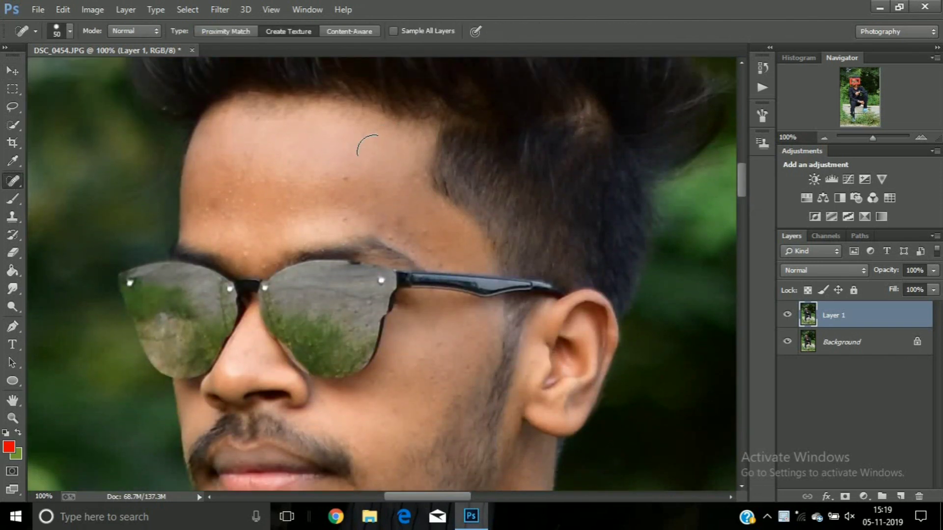
left_click_drag(366, 152, 294, 177)
left_click_drag(368, 197, 308, 205)
left_click_drag(248, 155, 233, 216)
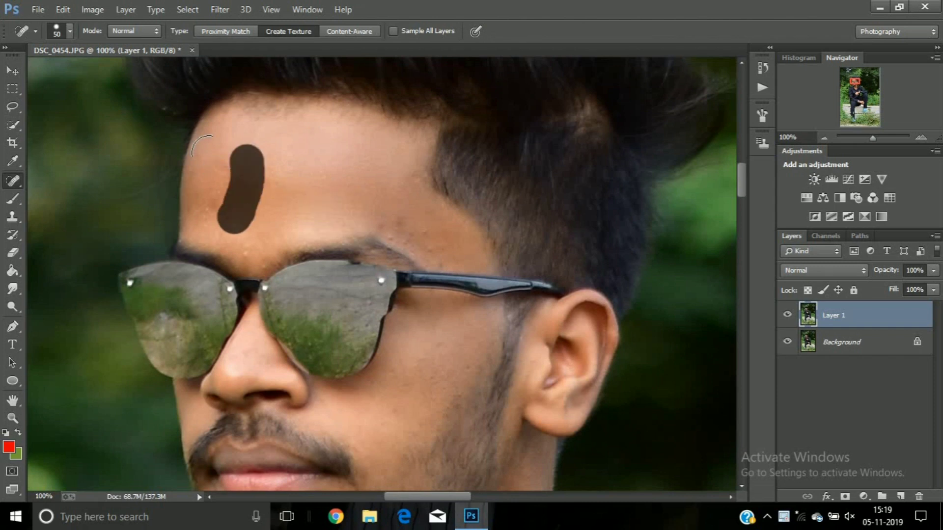
left_click_drag(224, 136, 224, 149)
left_click_drag(218, 189, 212, 214)
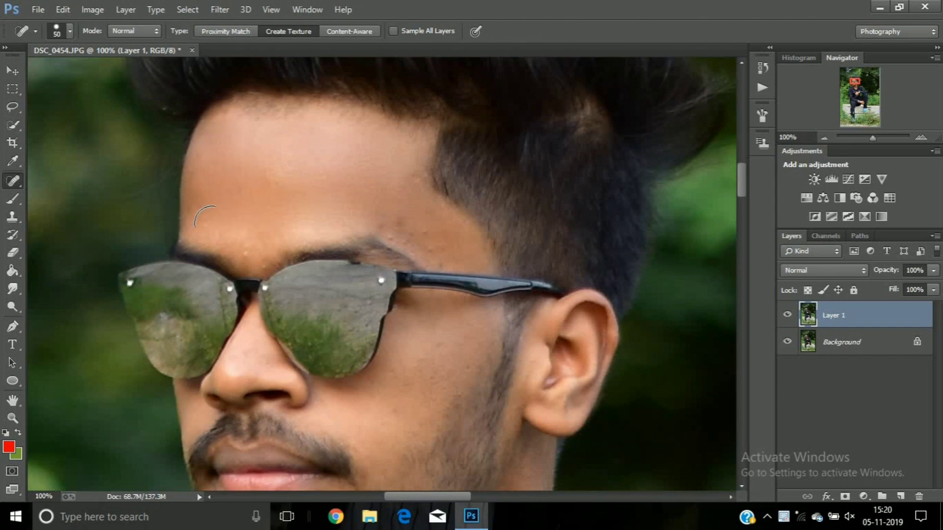
left_click(229, 222)
left_click(245, 244)
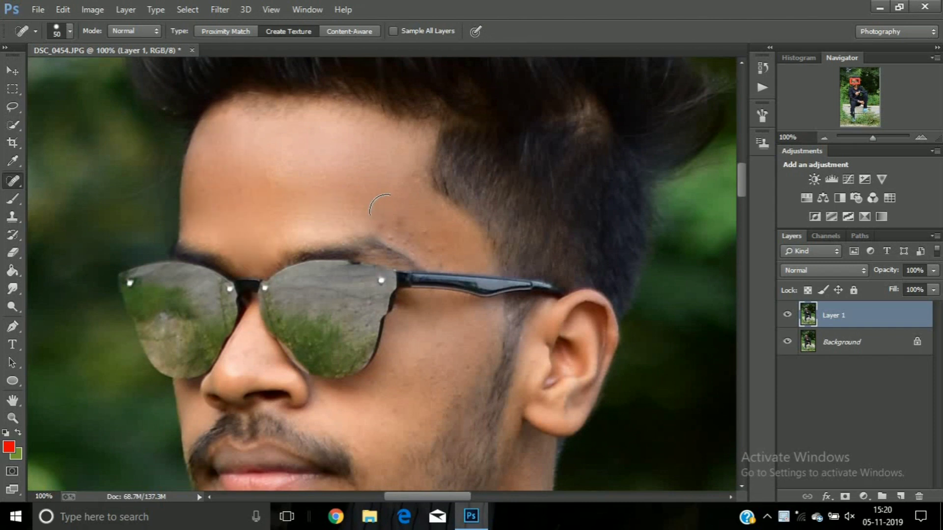
left_click_drag(381, 206, 436, 245)
left_click_drag(398, 159, 405, 218)
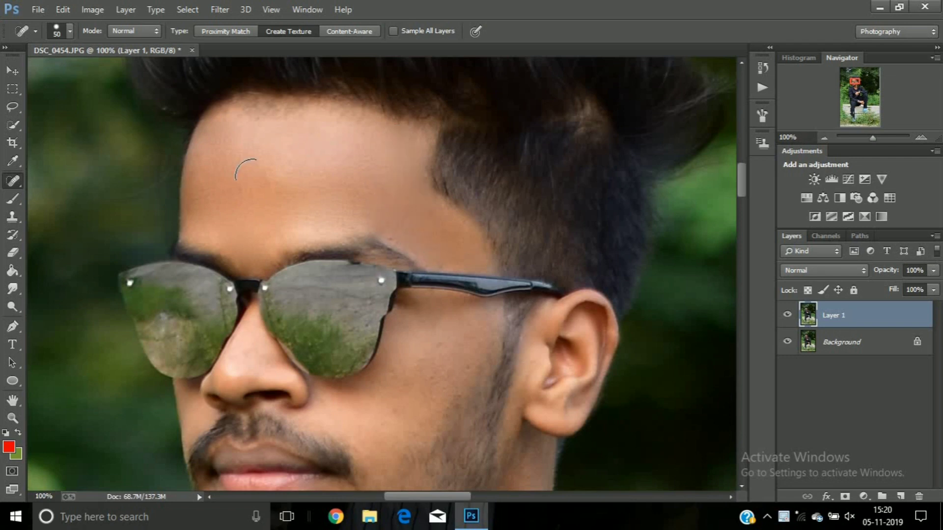
mouse_move(249, 172)
left_mouse_down()
mouse_move(327, 174)
mouse_move(368, 152)
left_mouse_up()
left_click(337, 141)
Heal the cheek and neck blemishes, then zoom out to the whole photo
scroll(514, 228, "down", 3)
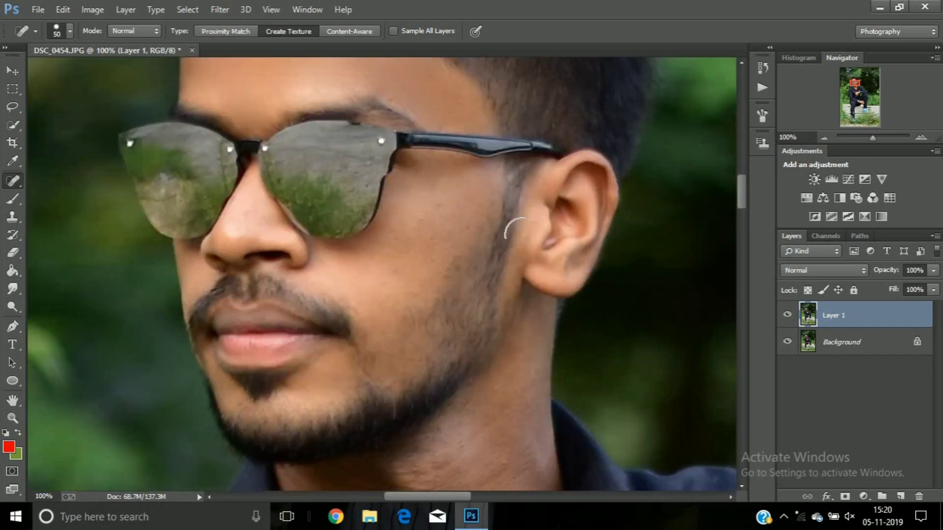
left_click_drag(452, 206, 398, 292)
left_click_drag(435, 203, 388, 287)
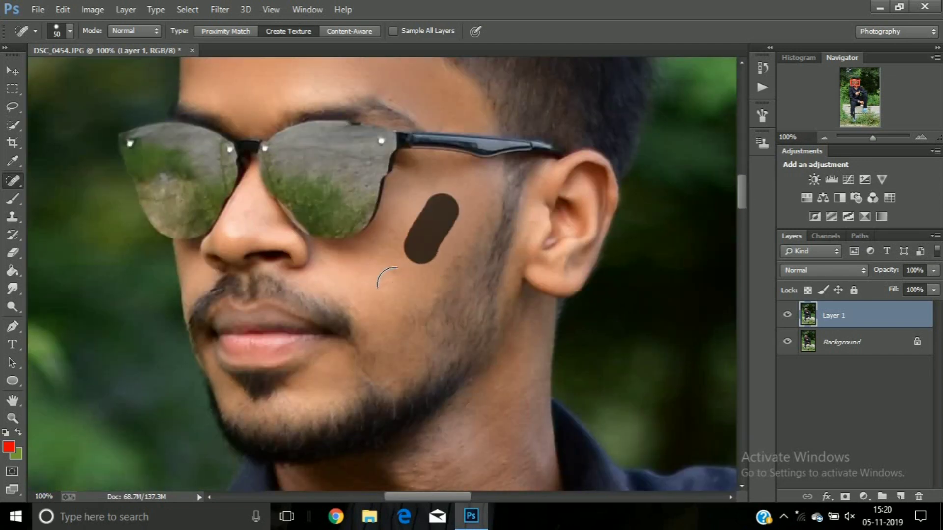
left_click_drag(469, 206, 392, 307)
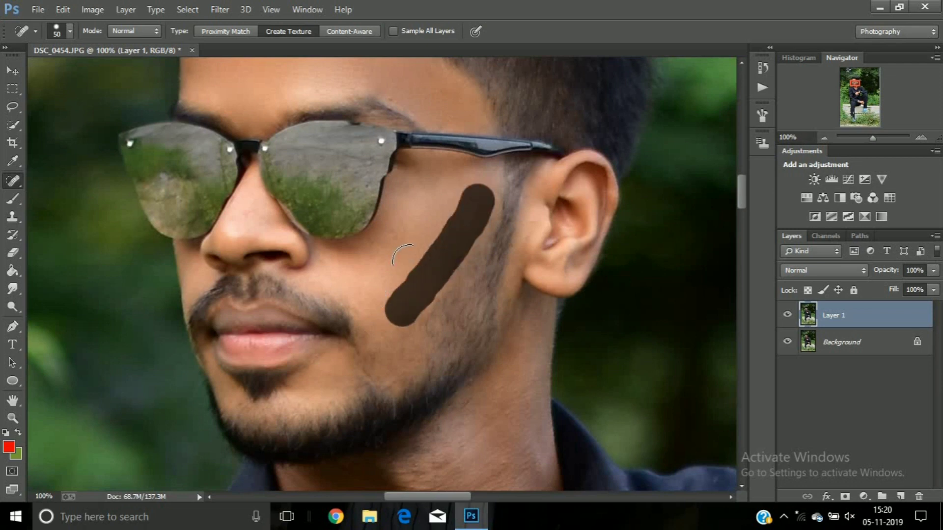
left_click_drag(405, 252, 361, 269)
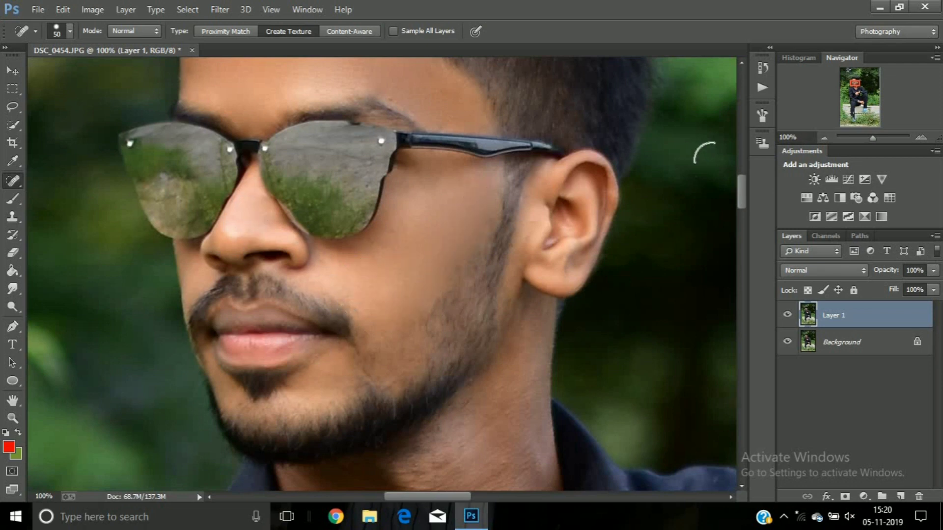
left_click_drag(742, 189, 742, 207)
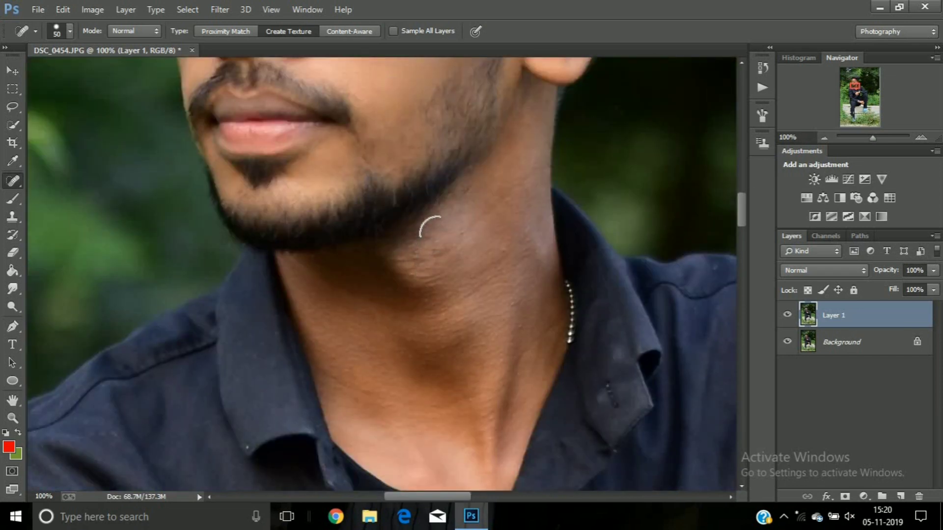
left_click_drag(431, 229, 506, 167)
scroll(510, 177, "down", 1)
scroll(510, 177, "down", 1)
scroll(510, 178, "down", 1)
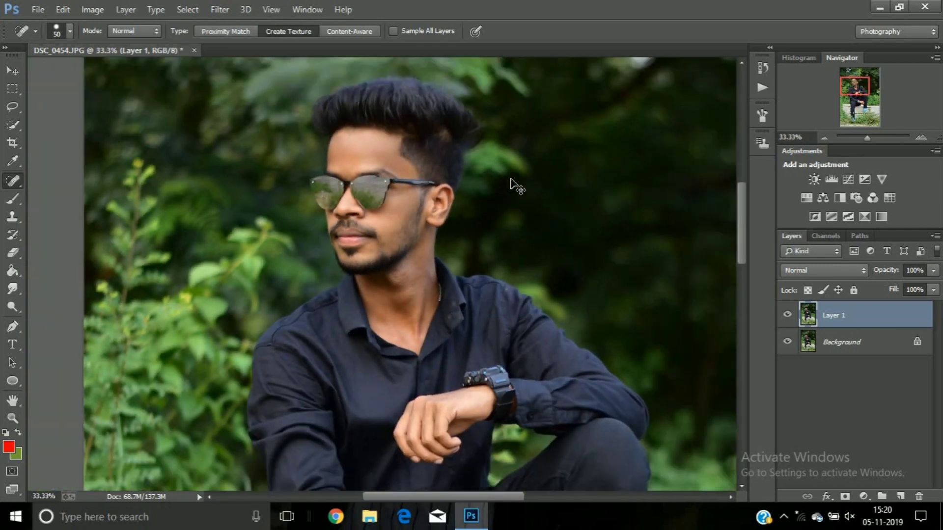
scroll(511, 182, "down", 2)
scroll(511, 179, "down", 2)
Merge Layer 1 down into Background and duplicate it as a new Layer 1
scroll(510, 179, "up", 1)
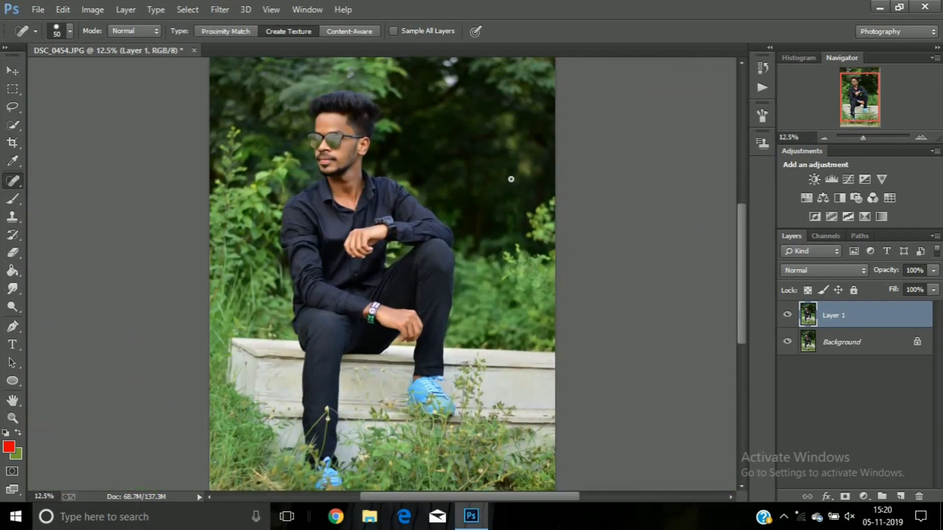
right_click(841, 317)
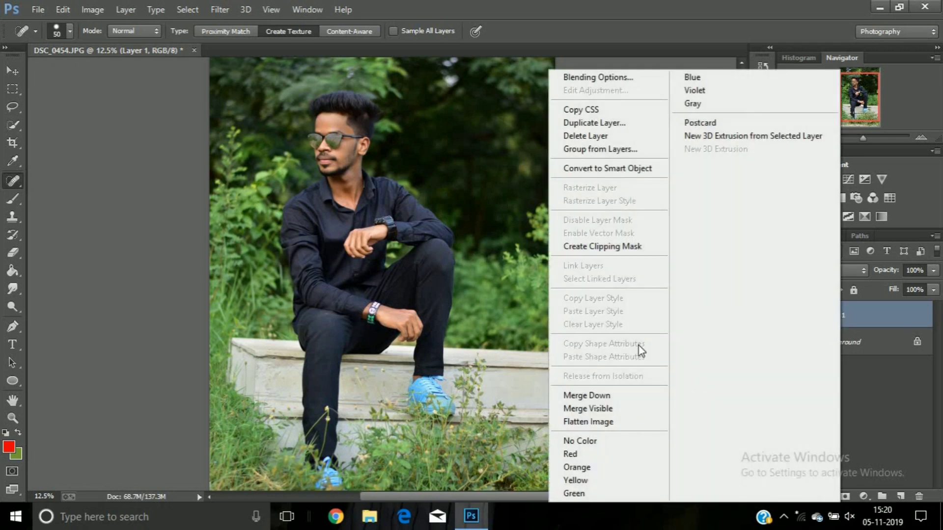
left_click(605, 396)
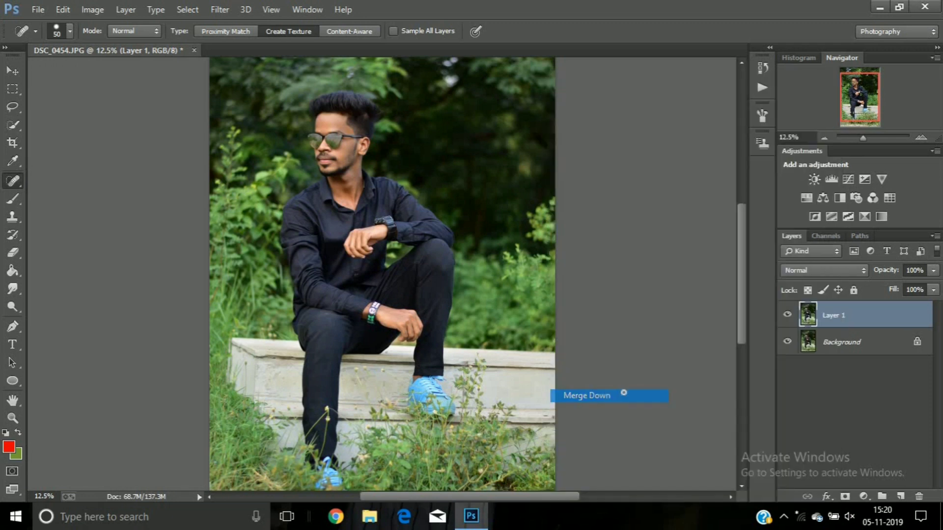
key("ctrl+j")
left_click_drag(742, 254, 743, 253)
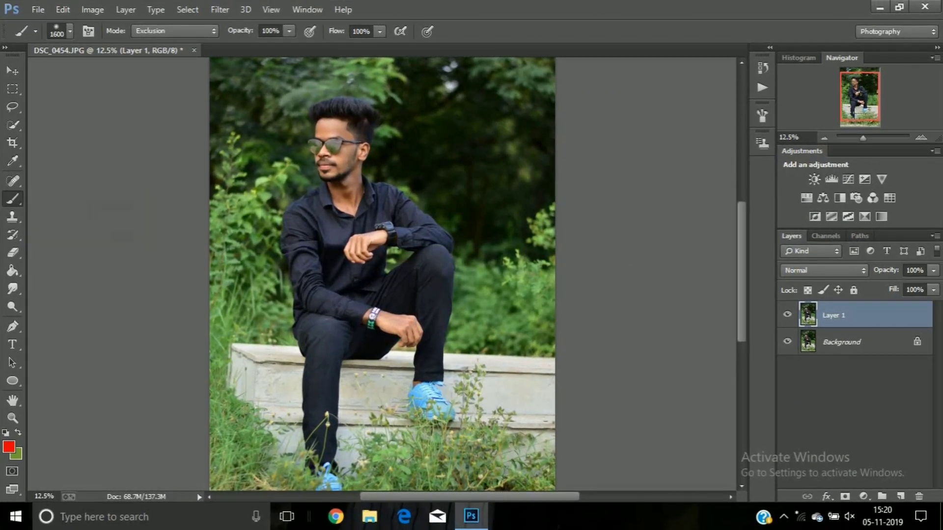
Apply Imagenomic Portraiture smoothing to the new layer and add a layer mask
left_click(219, 10)
mouse_move(236, 286)
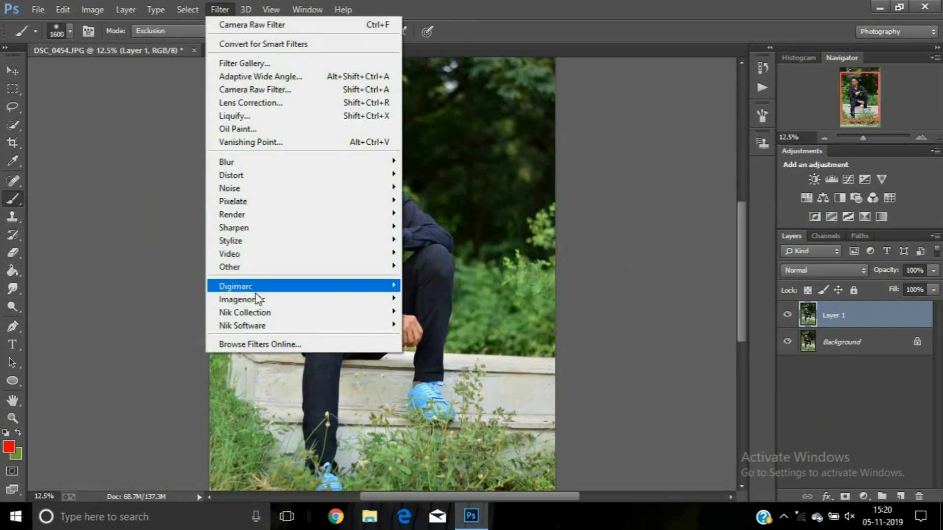
left_click(435, 312)
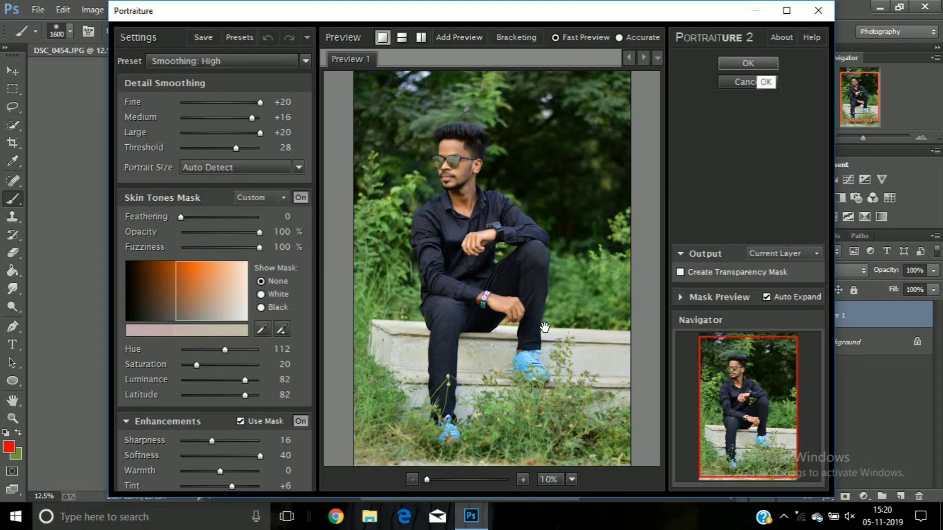
mouse_move(430, 479)
left_mouse_down()
mouse_move(416, 482)
mouse_move(526, 481)
mouse_move(417, 482)
left_mouse_up()
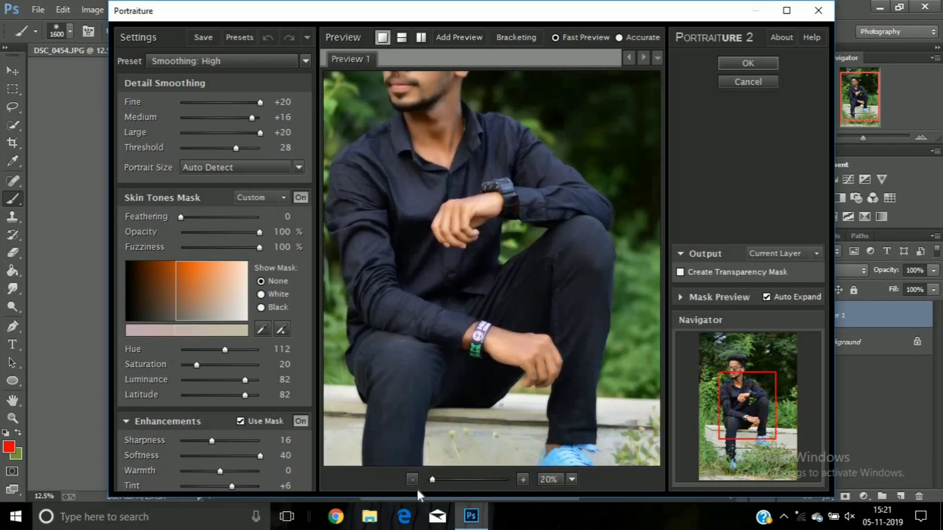
left_click(767, 61)
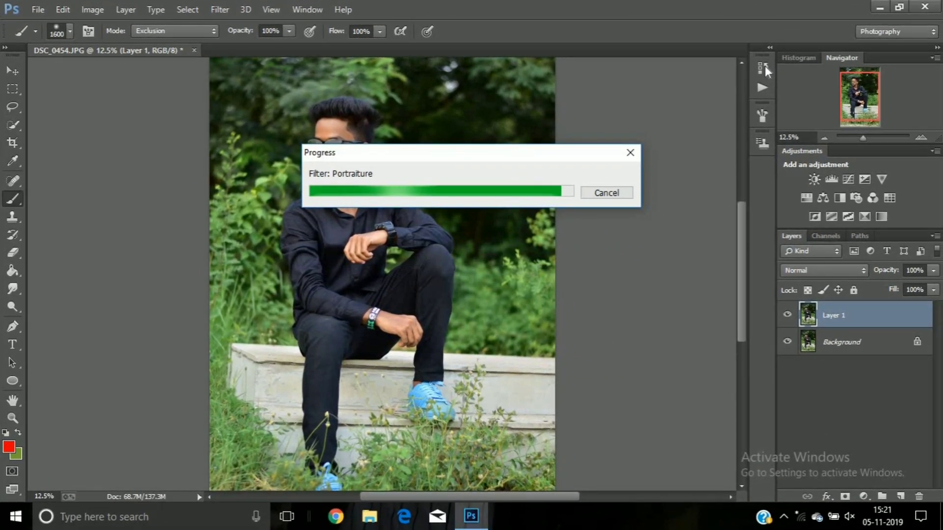
left_click(845, 497)
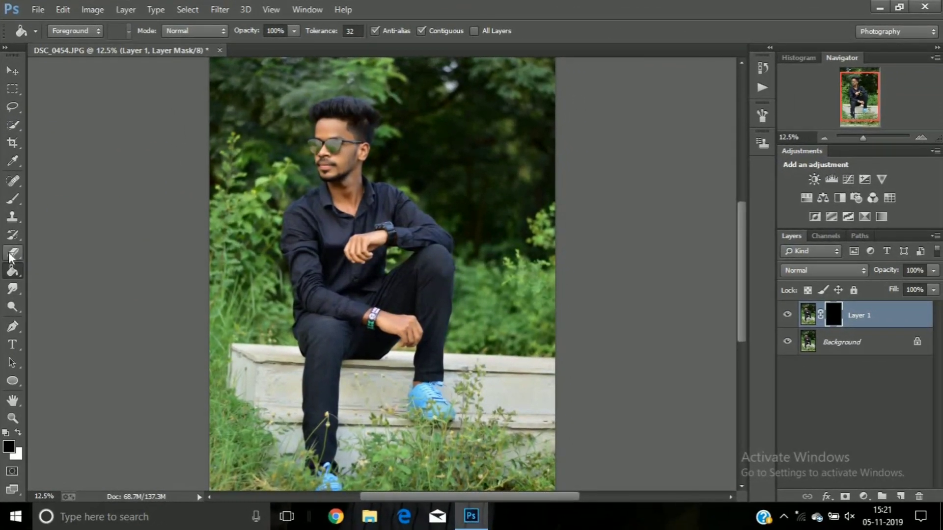
Erase on the black mask to reveal smoothing on the forehead and cheeks, zooming in on the neck
left_click(10, 254)
key("ctrl+plus")
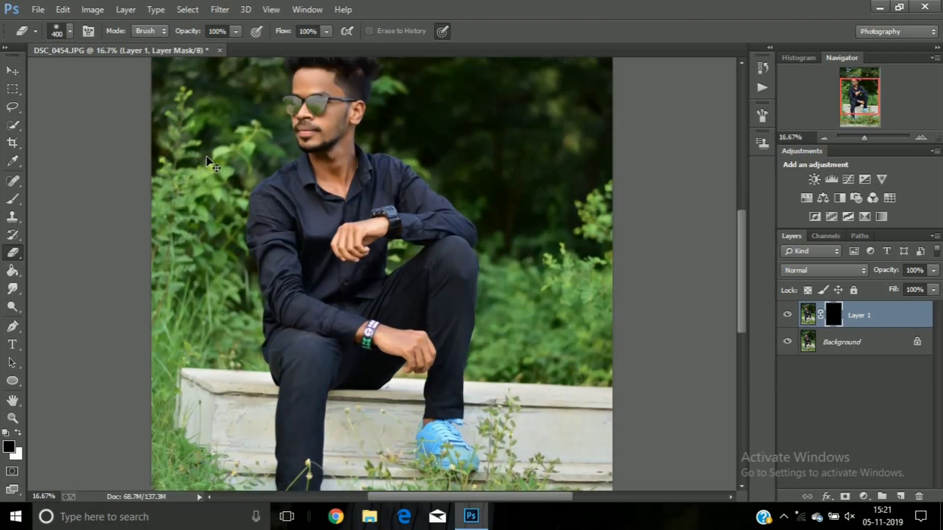
key("ctrl+plus")
key("ctrl+plus")
key("ctrl+plus")
key("ctrl+plus")
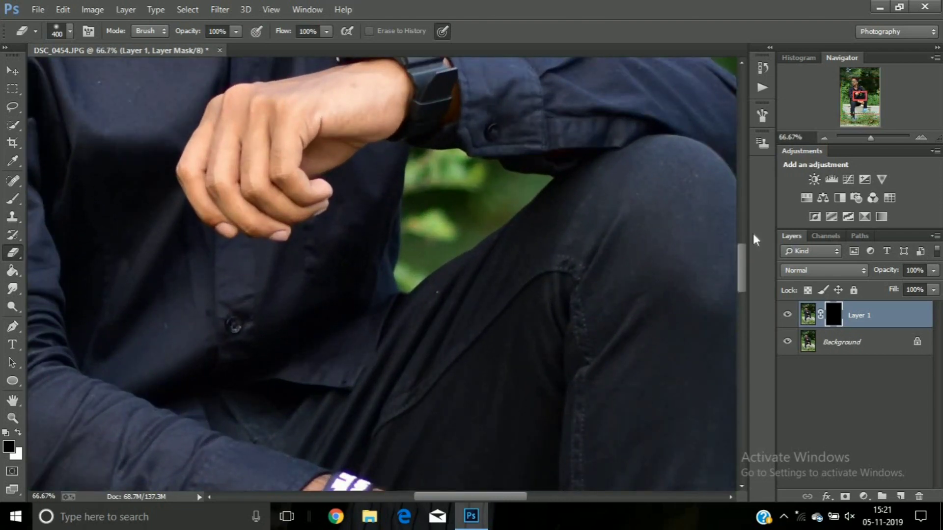
left_click_drag(741, 272, 742, 215)
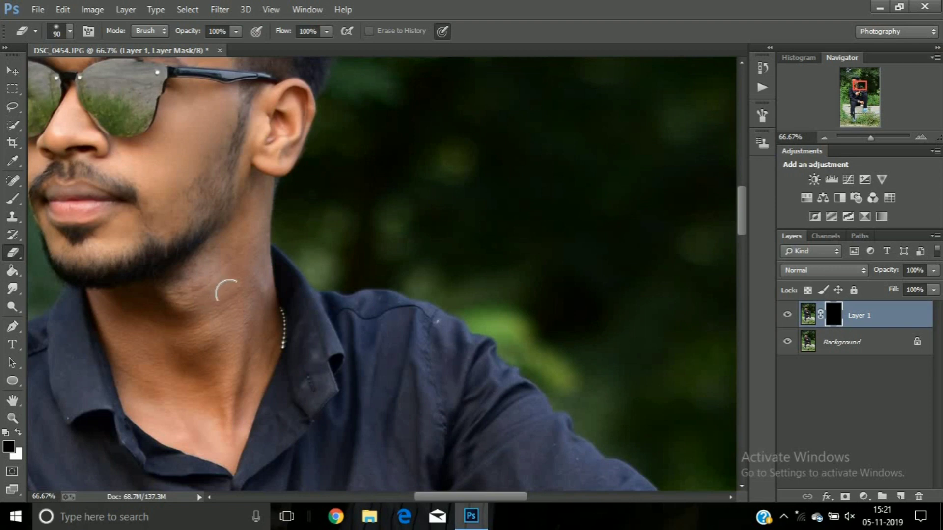
left_click_drag(474, 497, 446, 497)
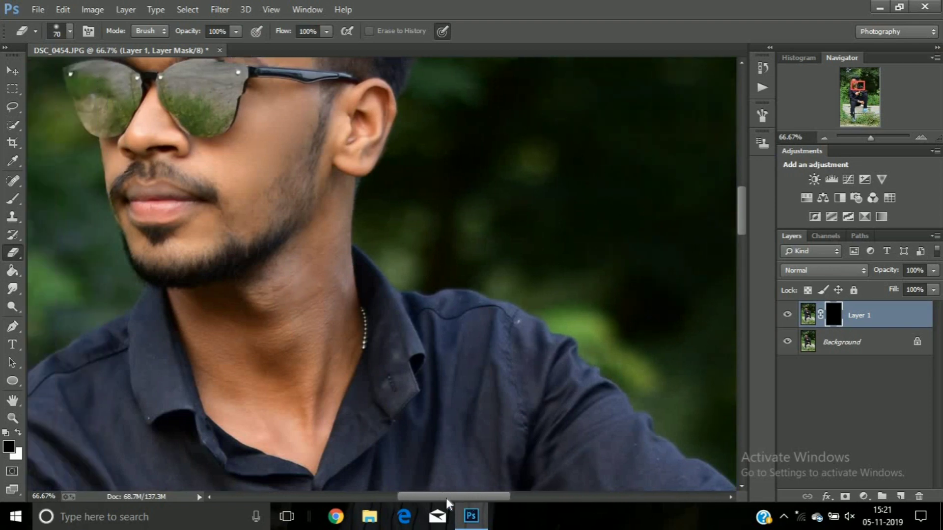
key("ctrl+plus")
key("ctrl+plus")
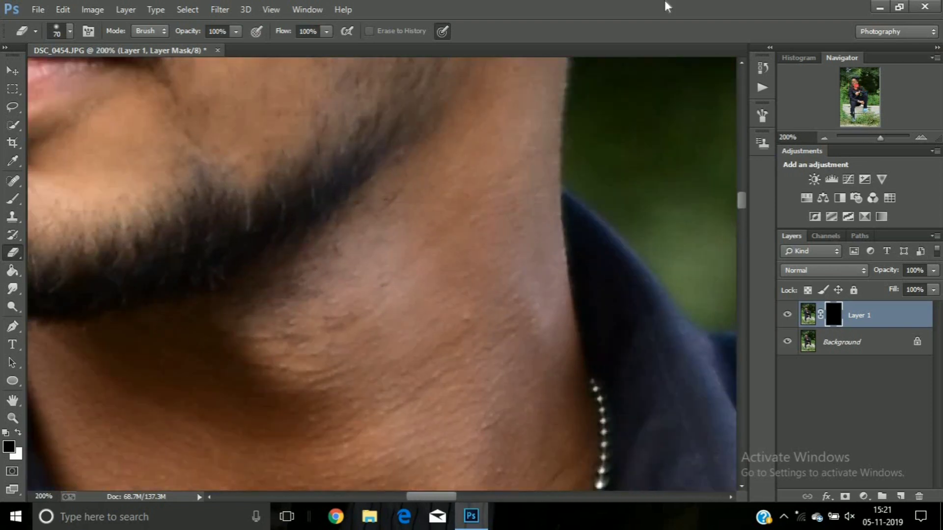
left_click_drag(741, 204, 757, 182)
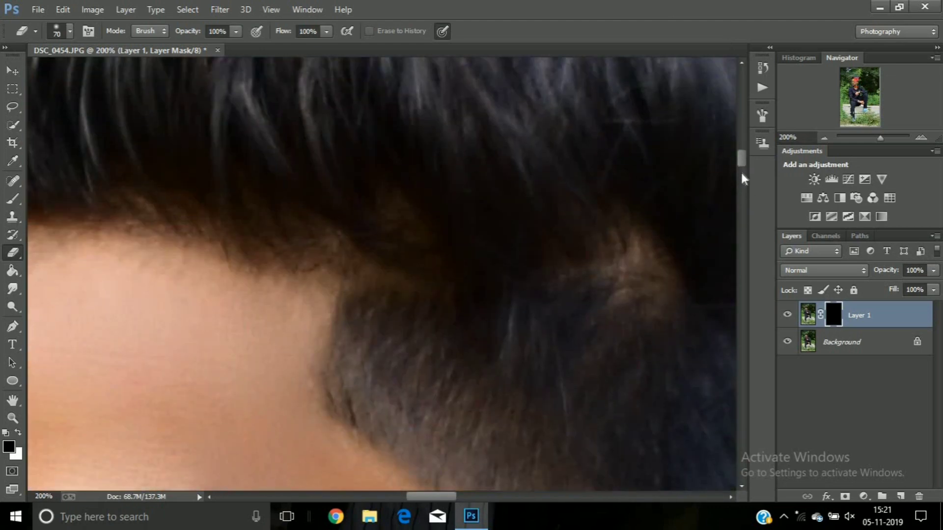
key("ctrl+minus")
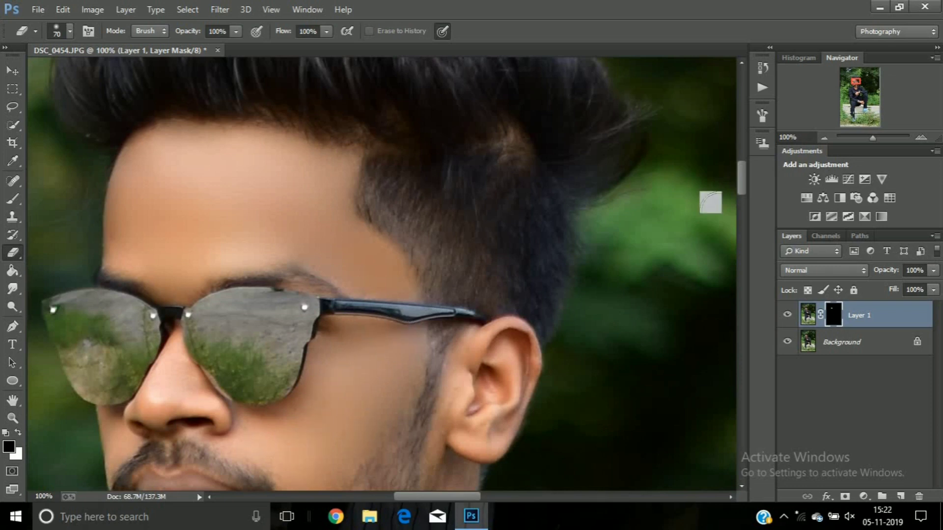
Extend the mask reveal over the jaw and neck with a slightly larger brush
left_click_drag(741, 180, 741, 194)
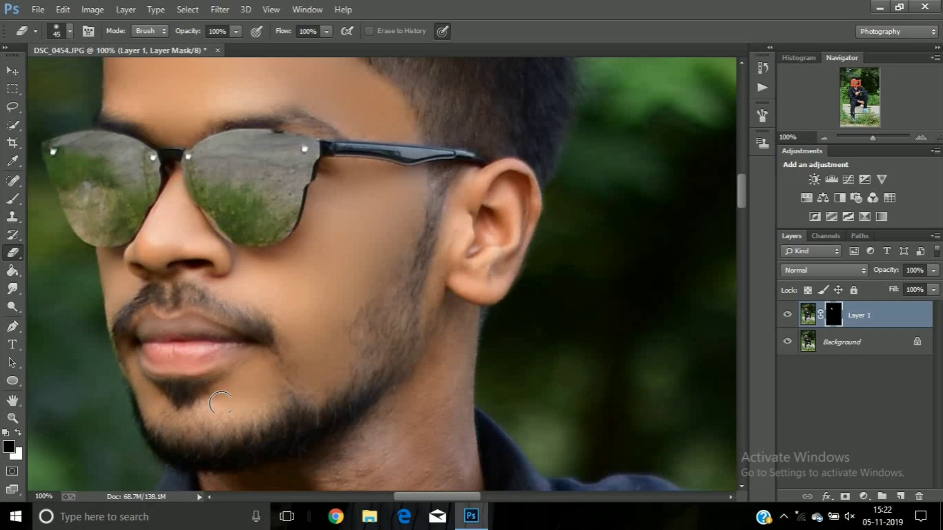
left_click_drag(741, 183, 746, 202)
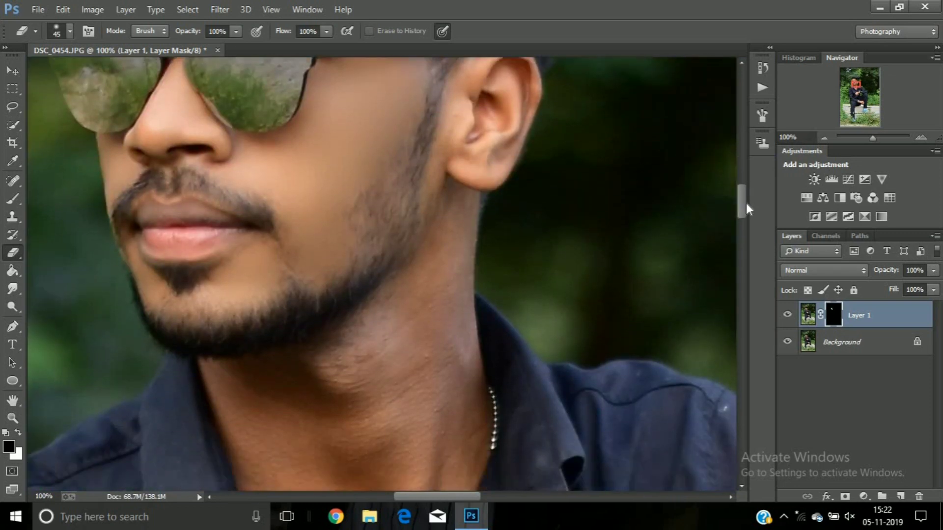
key("bracketright")
key("bracketright")
key("bracketright")
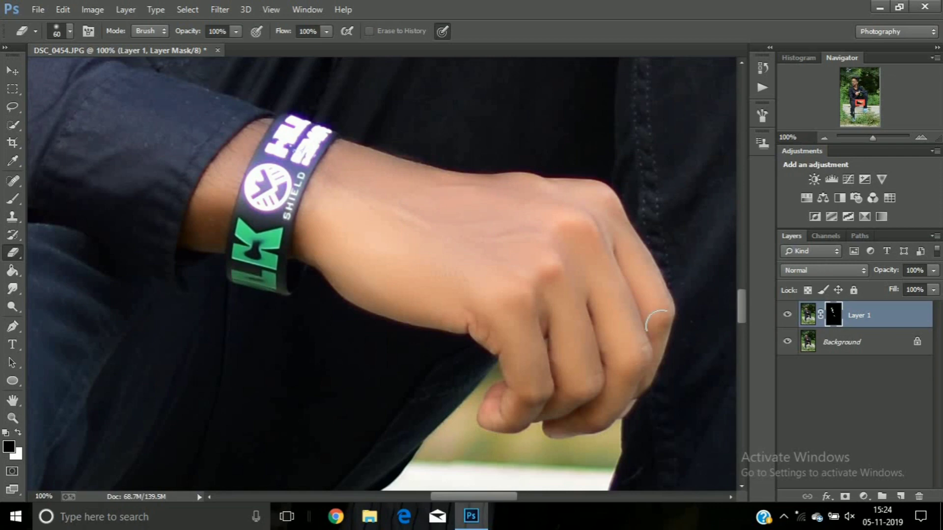
key("ctrl+minus")
key("ctrl+minus")
key("ctrl+minus")
key("ctrl+minus")
key("ctrl+minus")
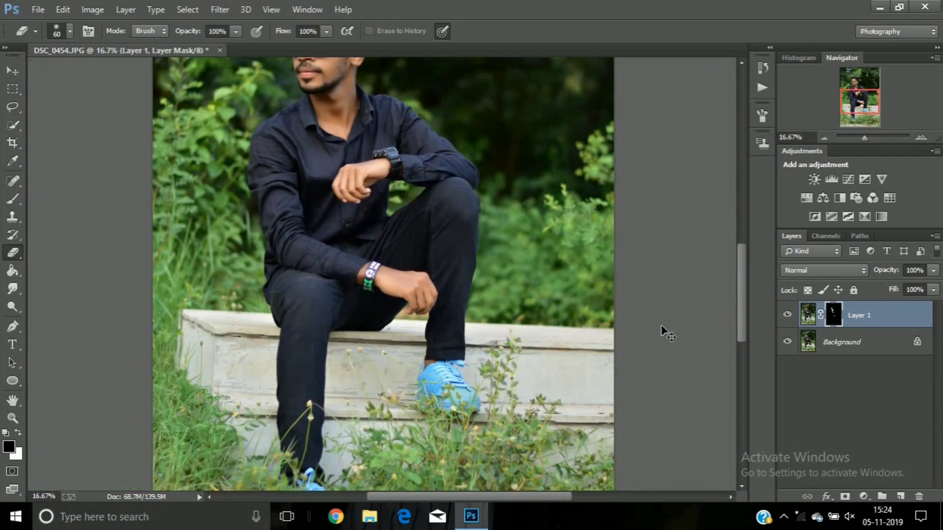
key("ctrl+minus")
key("ctrl+plus")
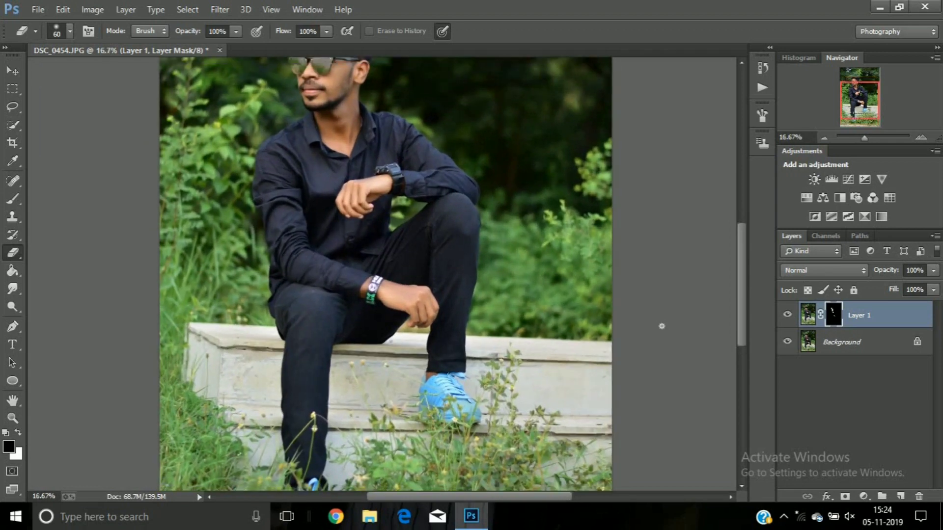
key("ctrl+minus")
Reveal the smoothing over the wrist and hands, then view the whole photo
key("ctrl+plus")
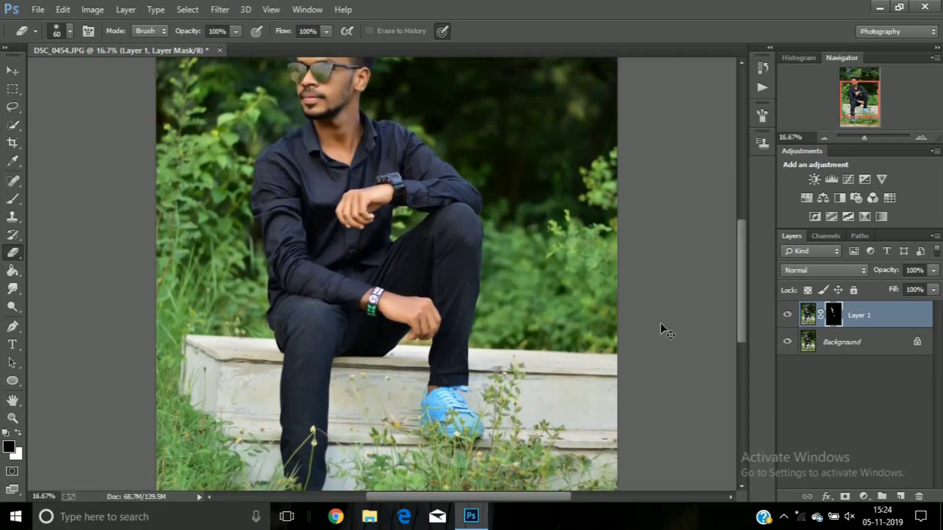
key("ctrl+plus")
key("ctrl+plus")
key("ctrl+plus")
key("ctrl+plus")
key("ctrl+plus")
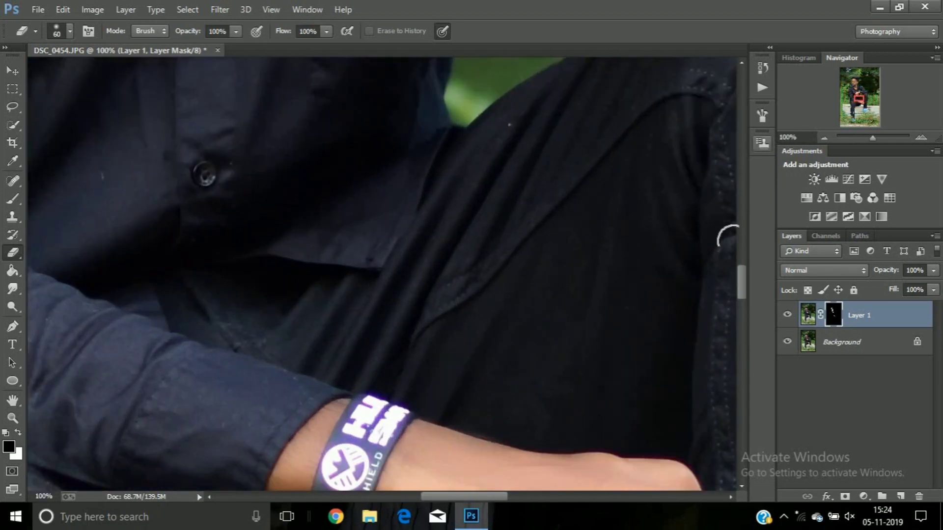
left_click_drag(741, 281, 741, 186)
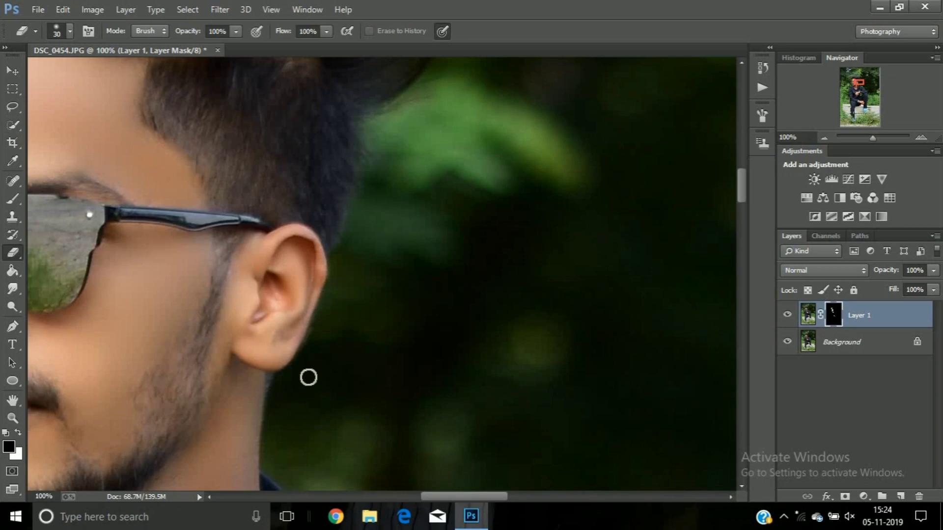
key("ctrl+minus")
key("ctrl+minus")
key("ctrl+minus")
key("ctrl+minus")
key("ctrl+minus")
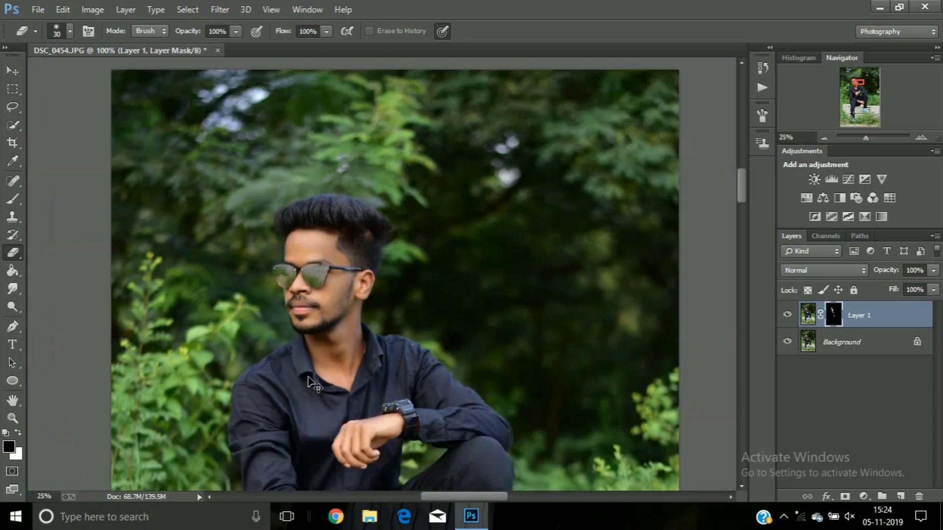
key("ctrl+minus")
key("ctrl+minus")
key("ctrl+plus")
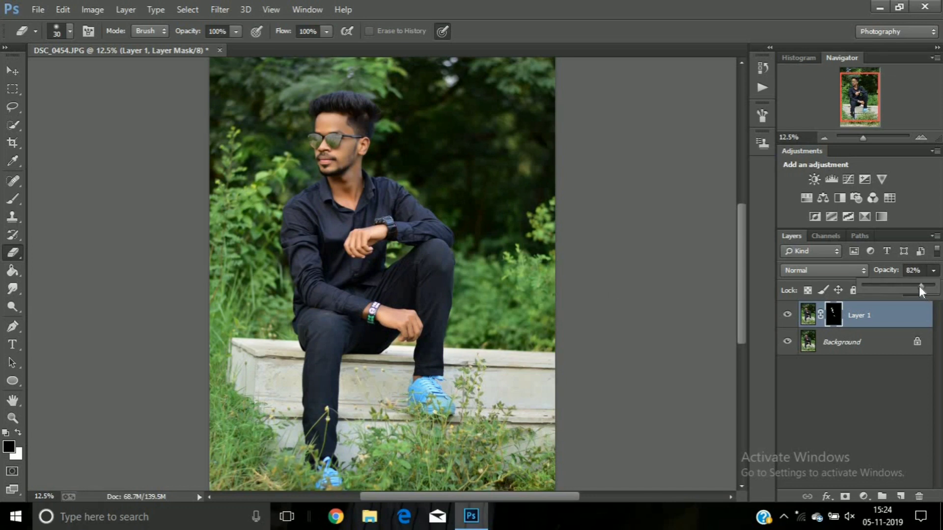
Set Layer 1 to 76% opacity, merge visible, duplicate it, and launch the Camera Raw Filter
left_click_drag(918, 290, 917, 290)
left_click(862, 313)
right_click(863, 317)
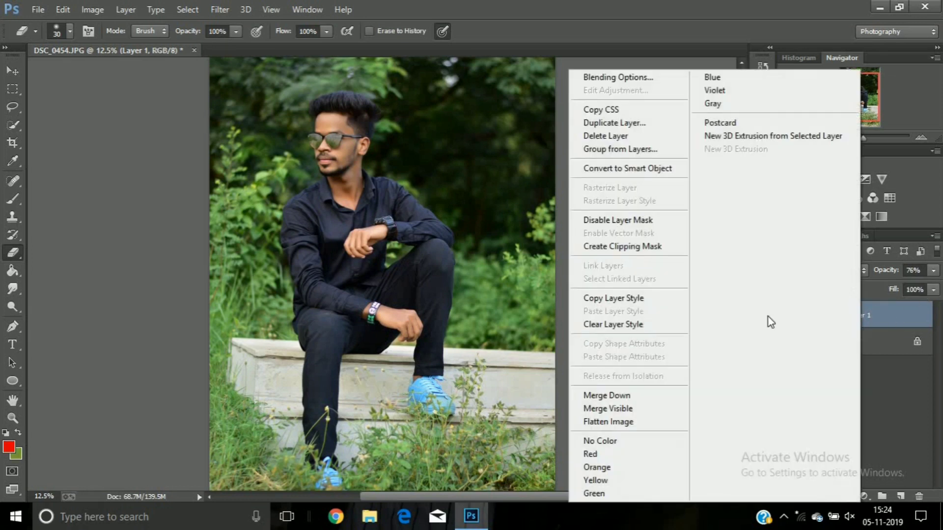
left_click(618, 407)
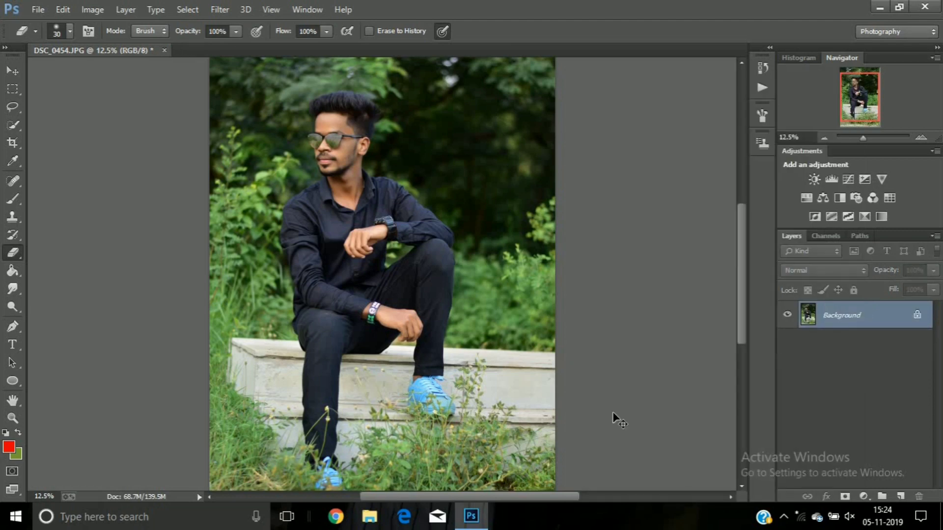
key("ctrl+j")
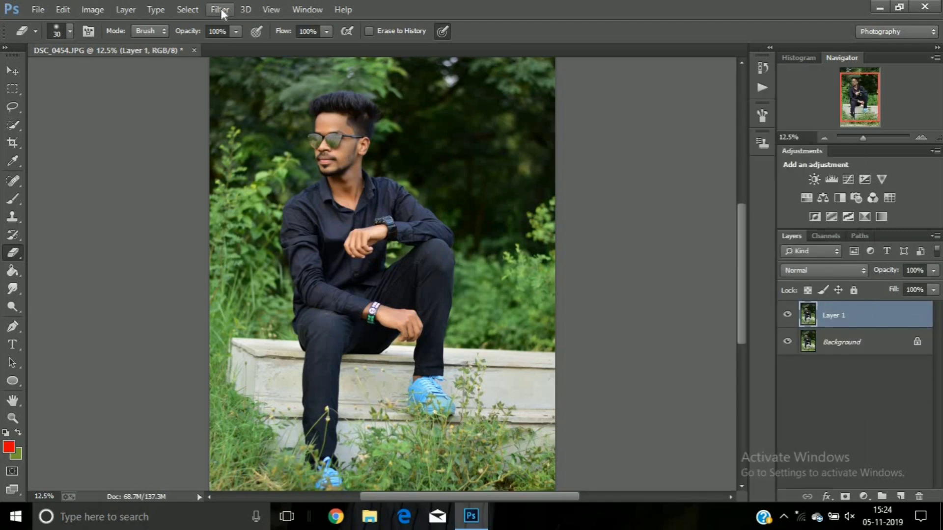
left_click(220, 7)
left_click(233, 90)
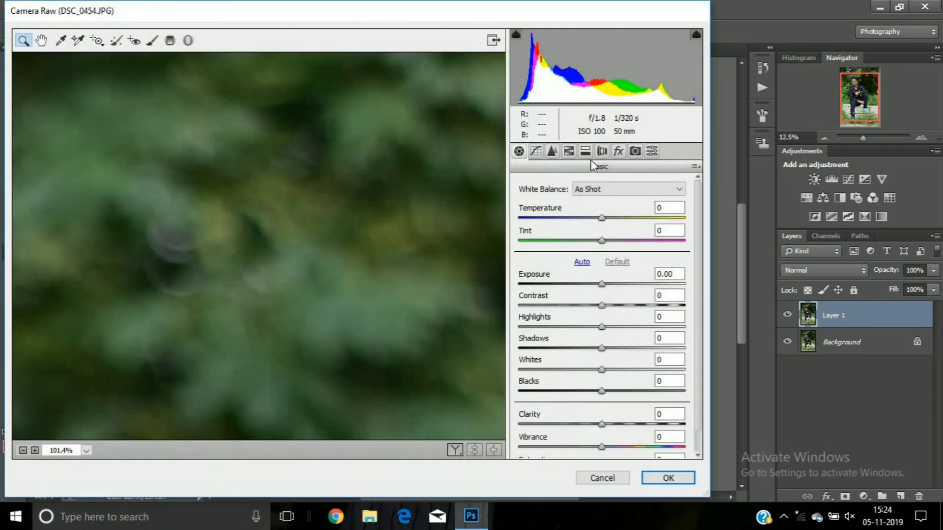
In Camera Raw HSL, brighten oranges, set orange saturation -10, desaturate yellows and greens, and darken greens
left_click(585, 150)
key("ctrl+0")
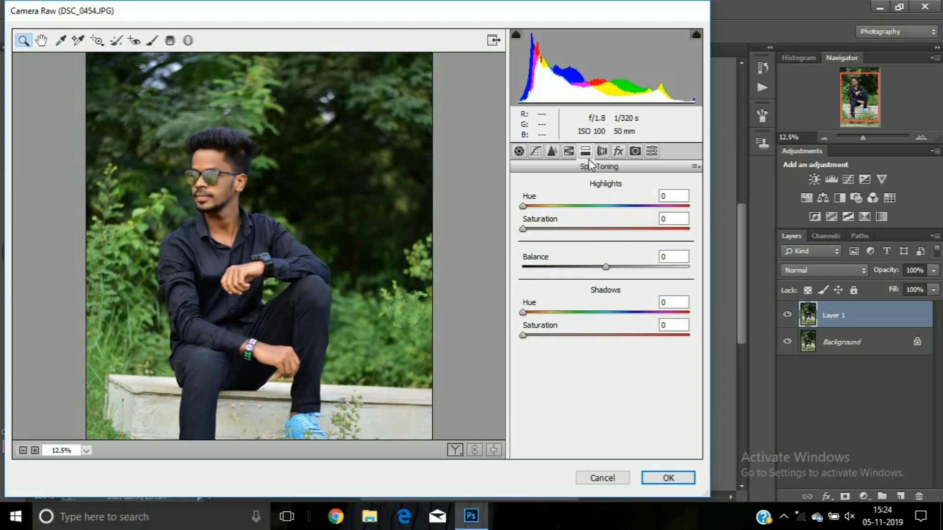
key("ctrl+minus")
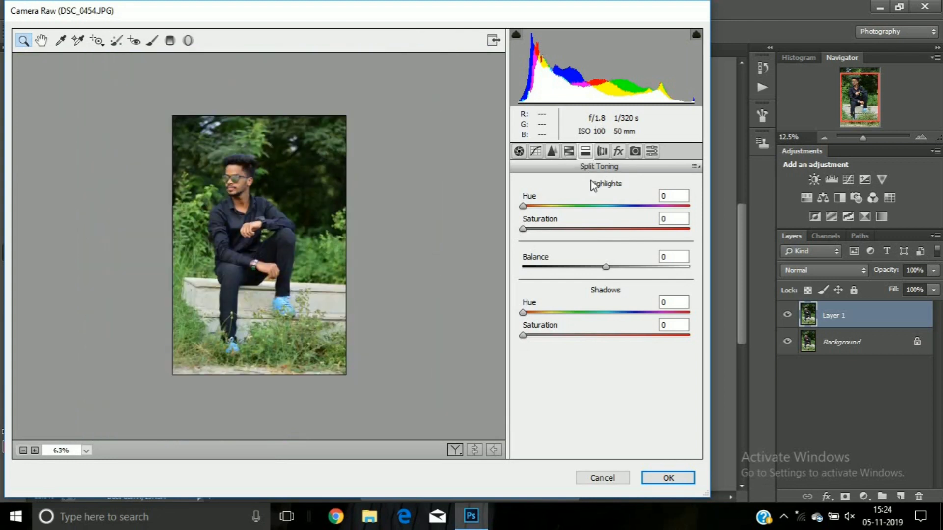
key("ctrl+alt+4")
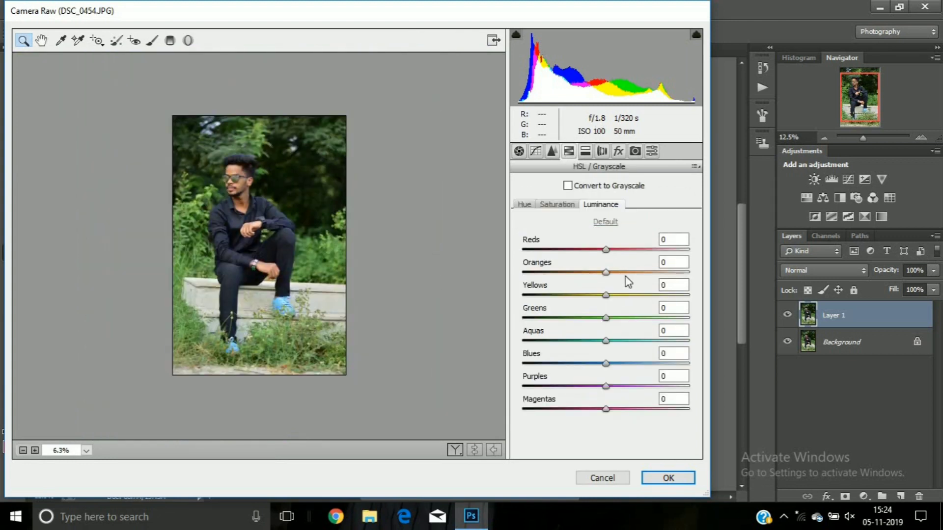
left_click(625, 273)
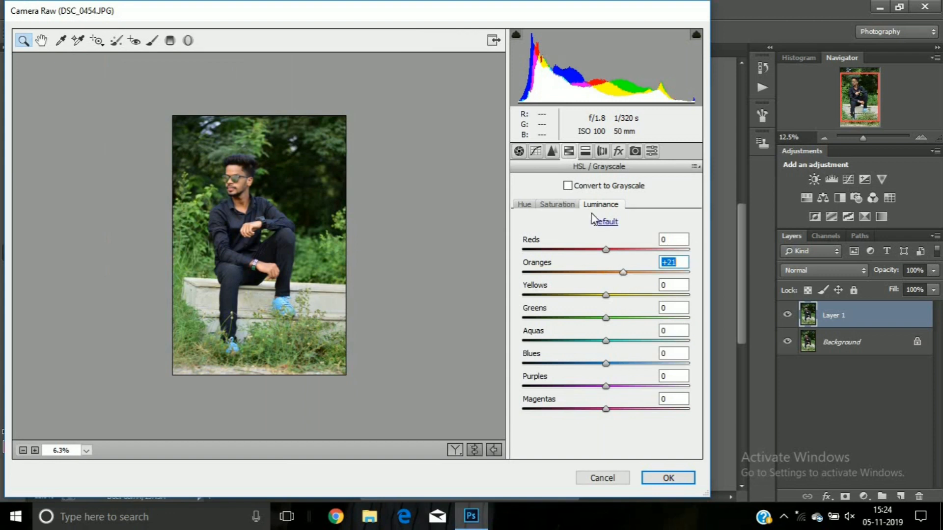
left_click(568, 209)
left_click(594, 273)
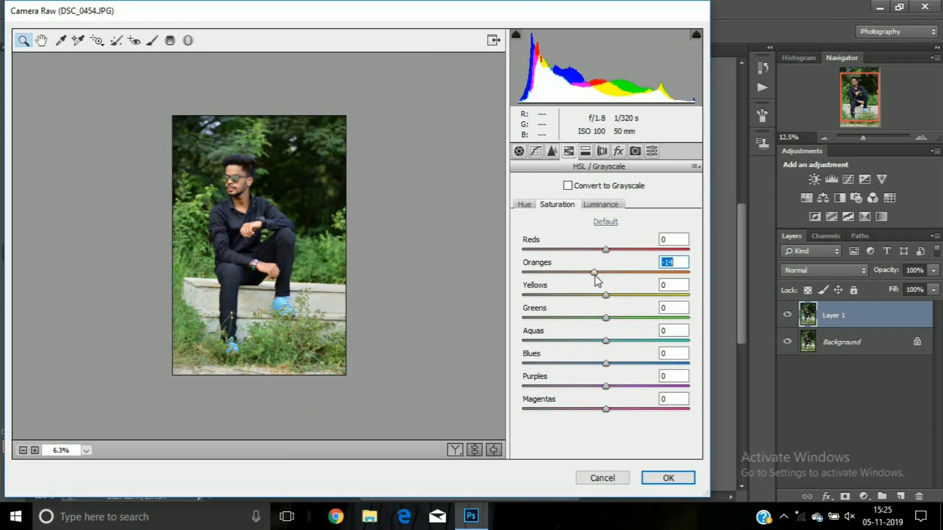
key("Up")
key("Up")
key("Up")
left_click_drag(594, 296, 507, 303)
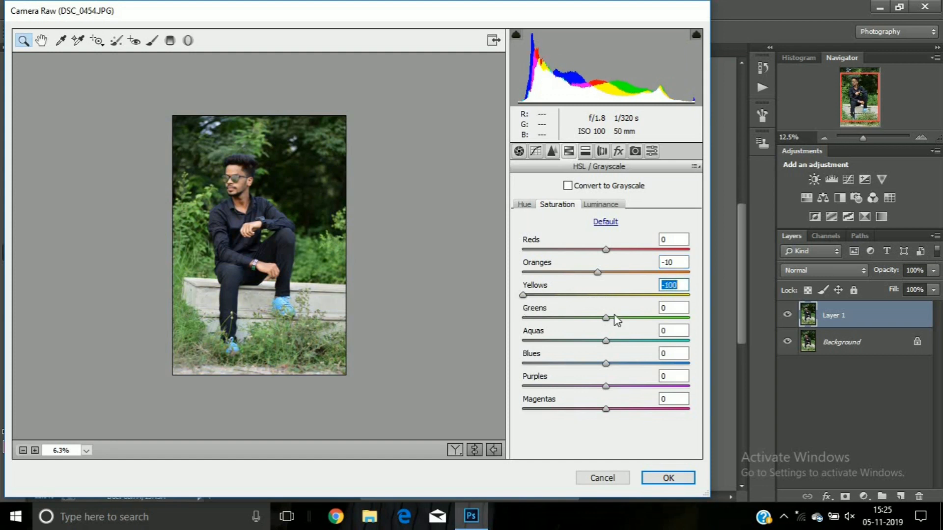
left_click_drag(613, 316, 516, 326)
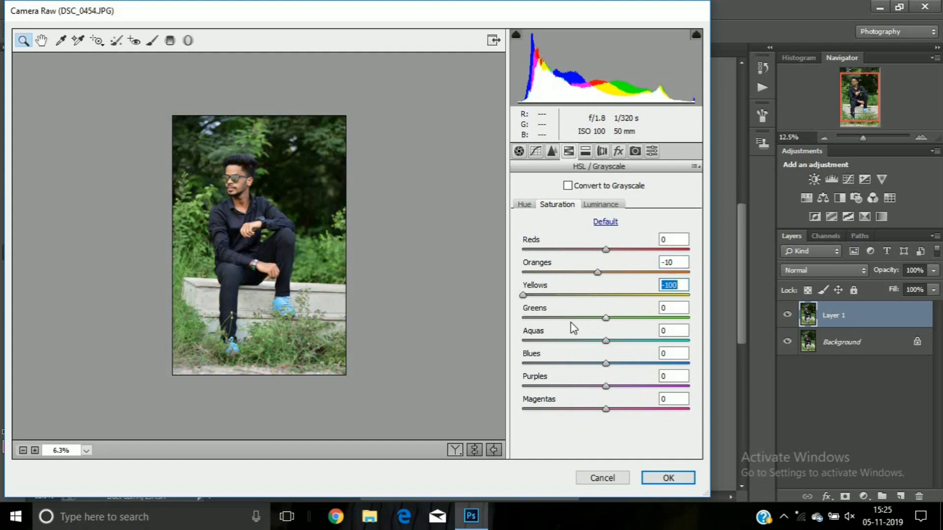
left_click(600, 206)
left_click_drag(605, 317, 586, 318)
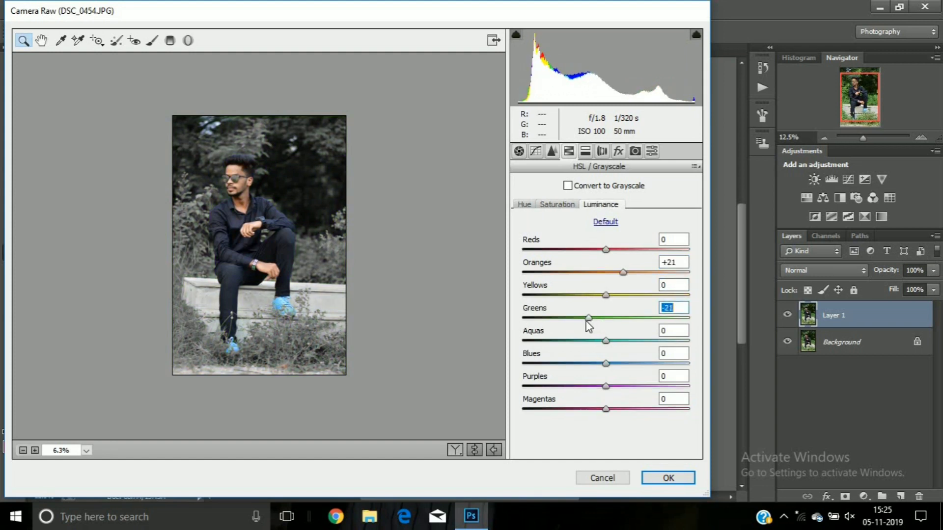
Set Sharpening Amount 91 and Luminance noise reduction 27, and apply the filter
left_click(552, 151)
left_click(615, 206)
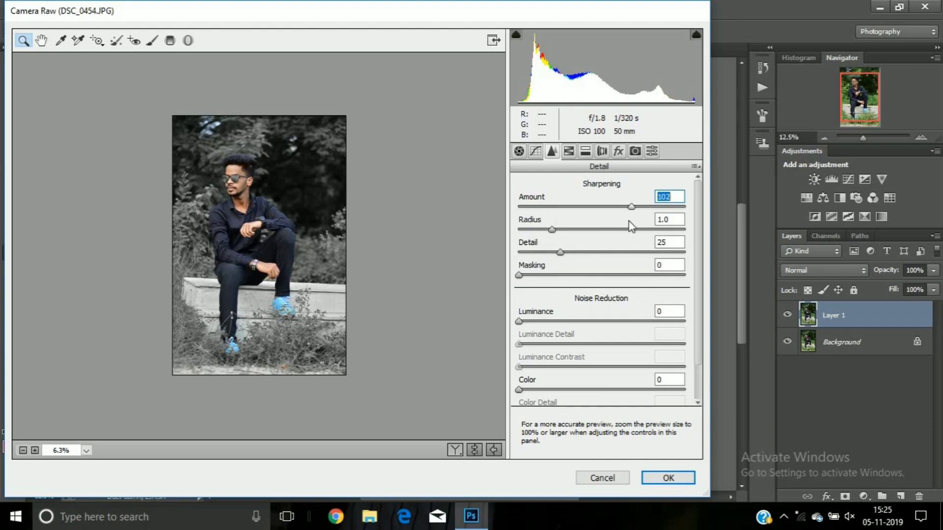
left_click(620, 207)
left_click(565, 321)
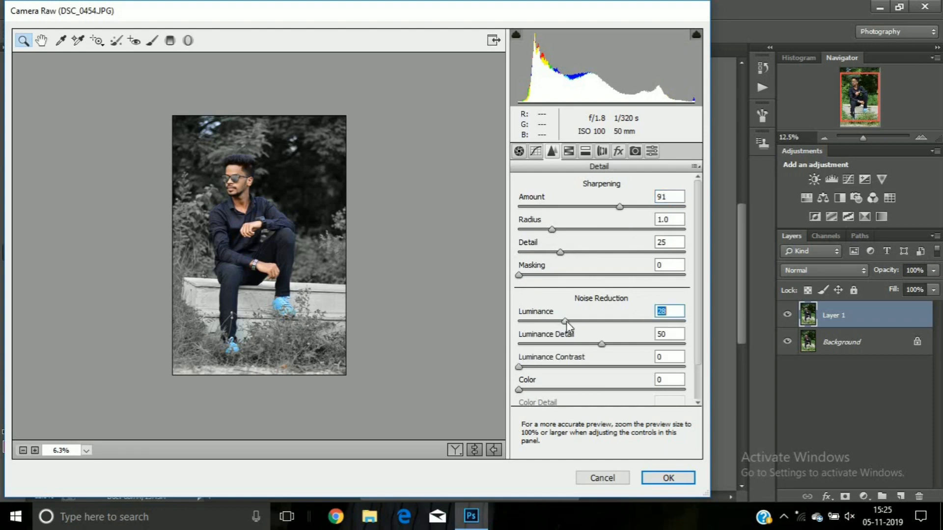
left_click_drag(565, 320, 563, 321)
left_click(686, 481)
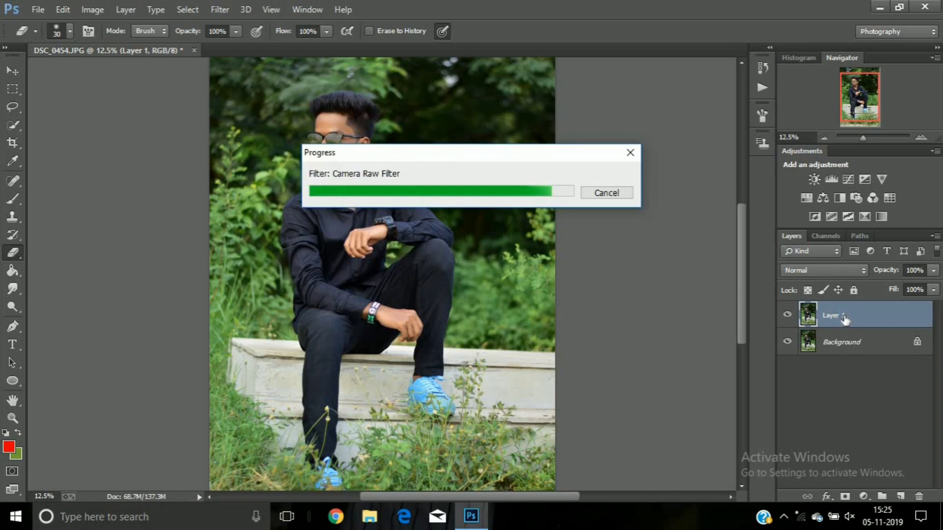
Merge visible layers into Background and duplicate it as a new Layer 1
right_click(841, 315)
left_click(616, 410)
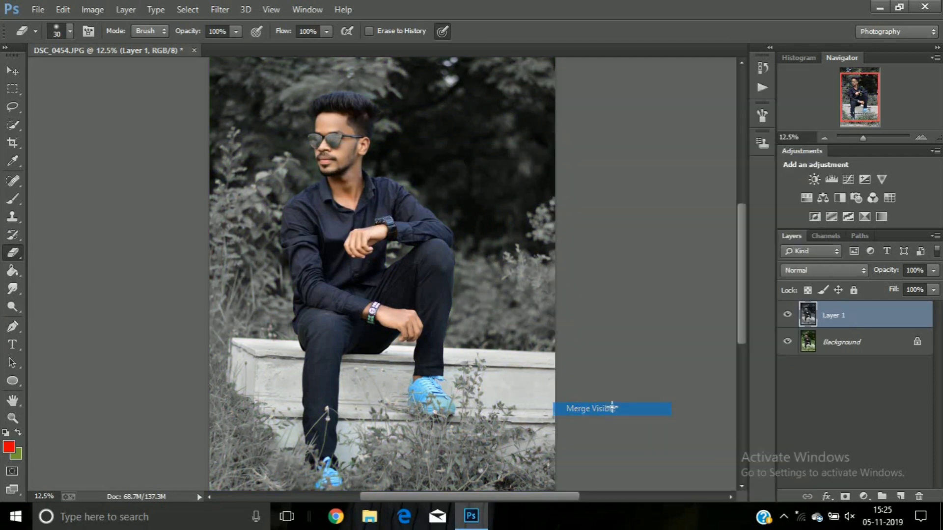
key("ctrl+j")
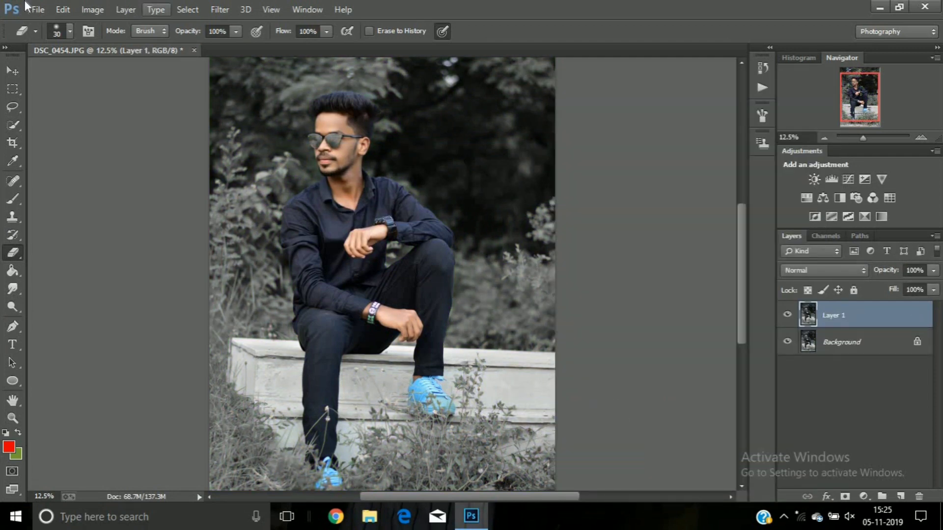
Lower Blues saturation to -78 on the copy with the Camera Raw Filter
left_click(218, 11)
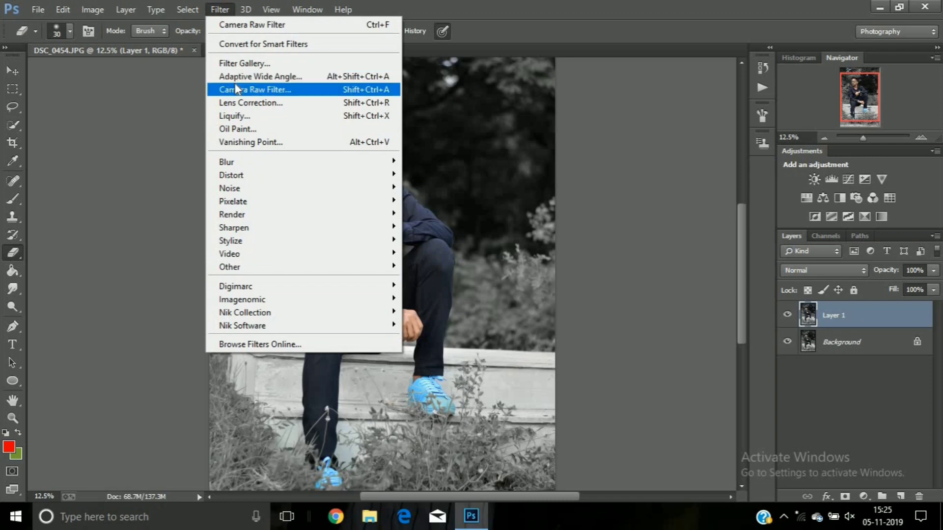
left_click(234, 90)
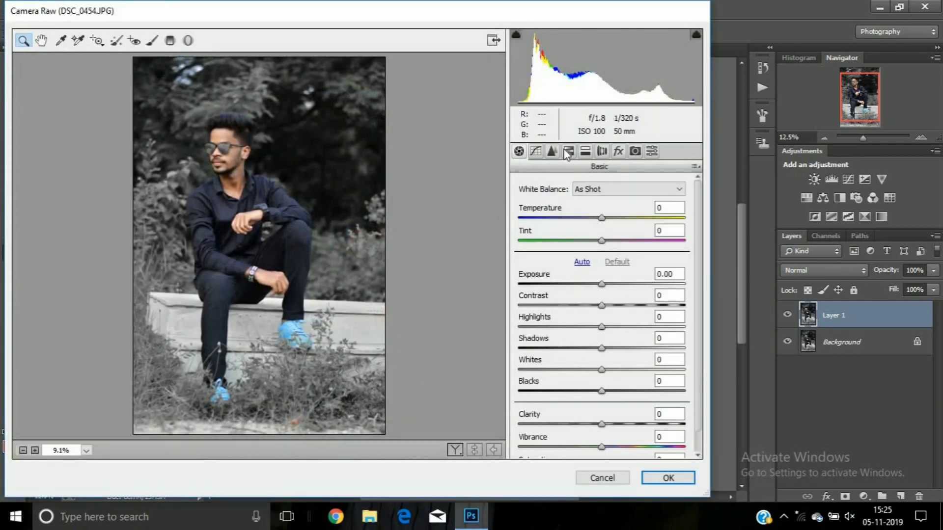
left_click(569, 151)
left_click(557, 204)
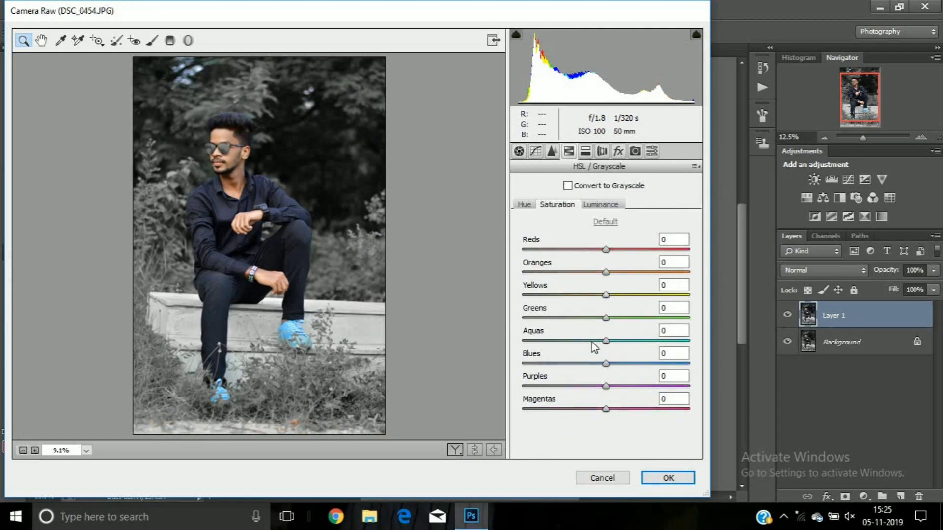
left_click_drag(606, 363, 543, 375)
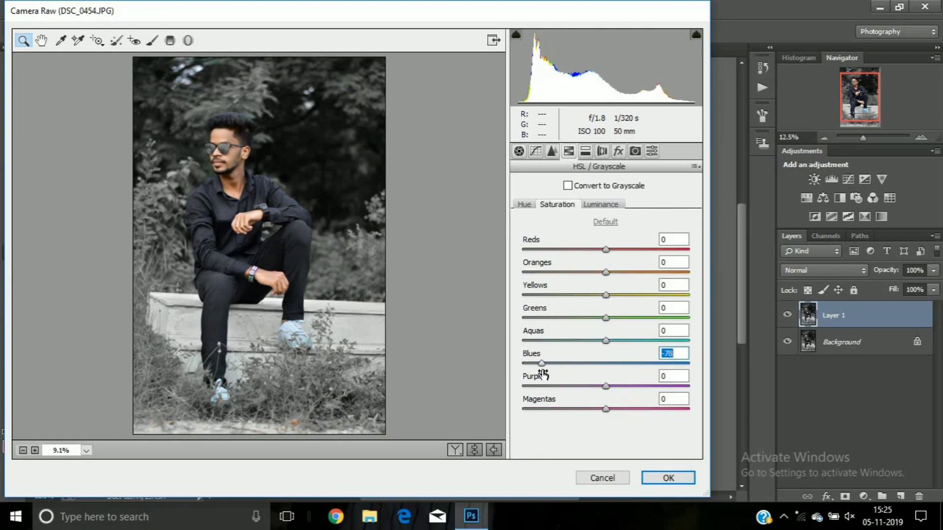
left_click(665, 477)
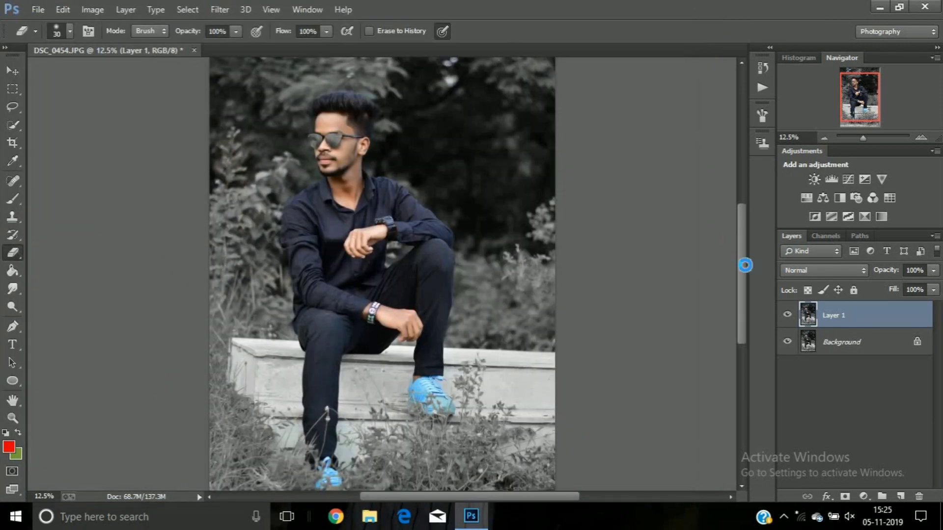
Erase over both shoes with a 400 px Eraser to restore their blue
scroll(570, 289, "down", 3)
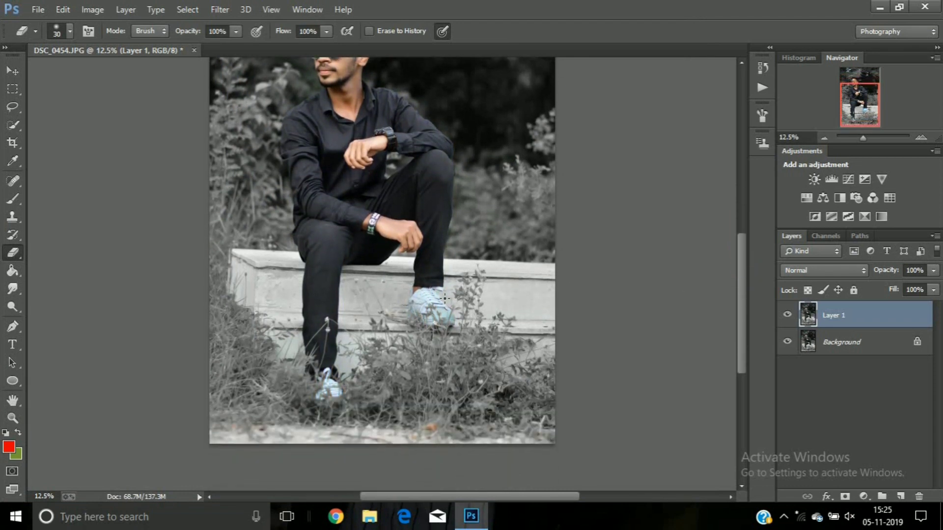
key("bracketright")
key("bracketright")
key("bracketright")
left_click_drag(421, 312, 419, 299)
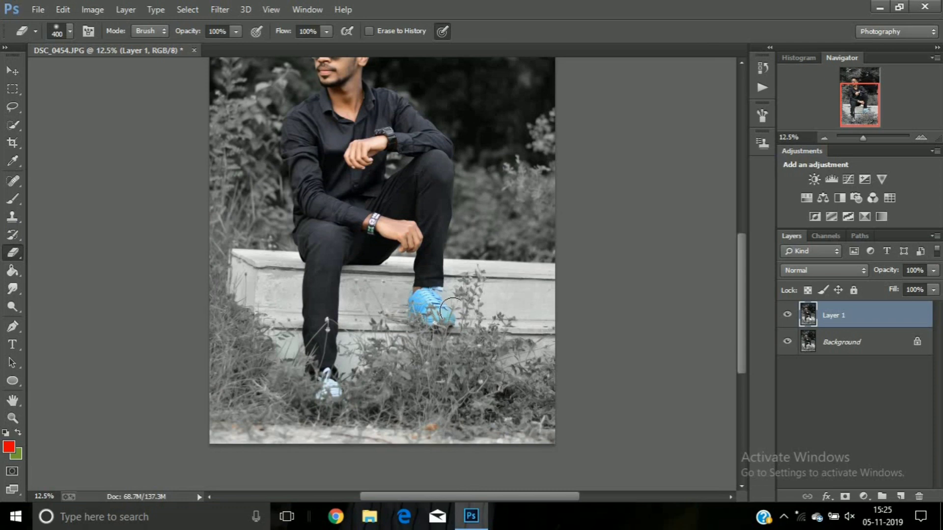
left_click_drag(321, 385, 344, 391)
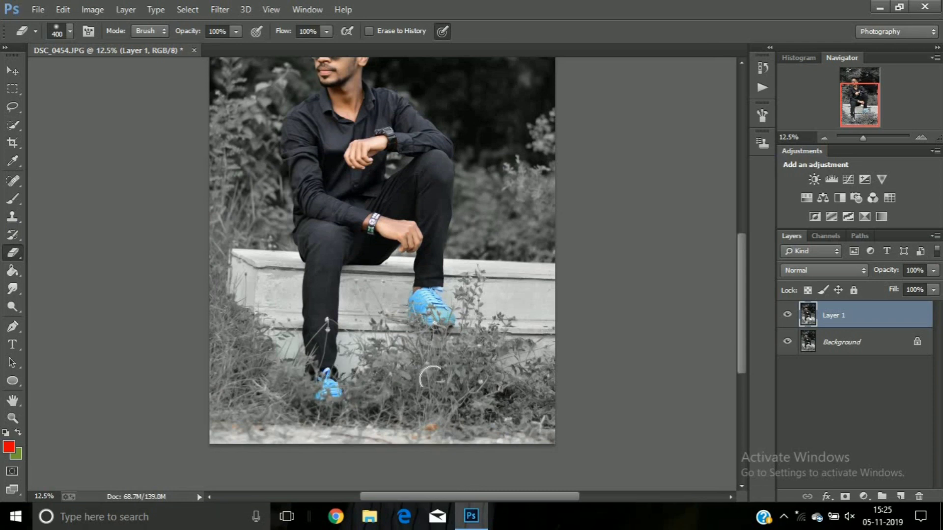
scroll(432, 378, "down", 2)
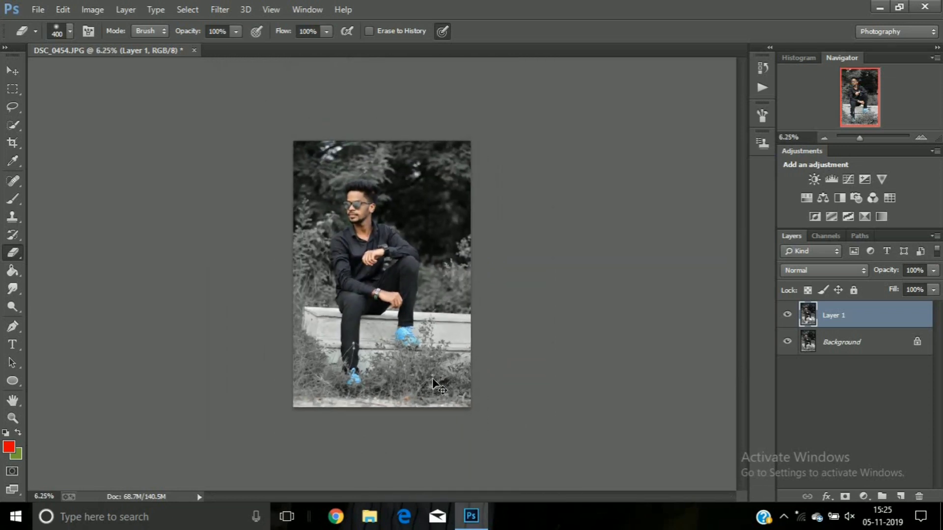
scroll(432, 378, "up", 1)
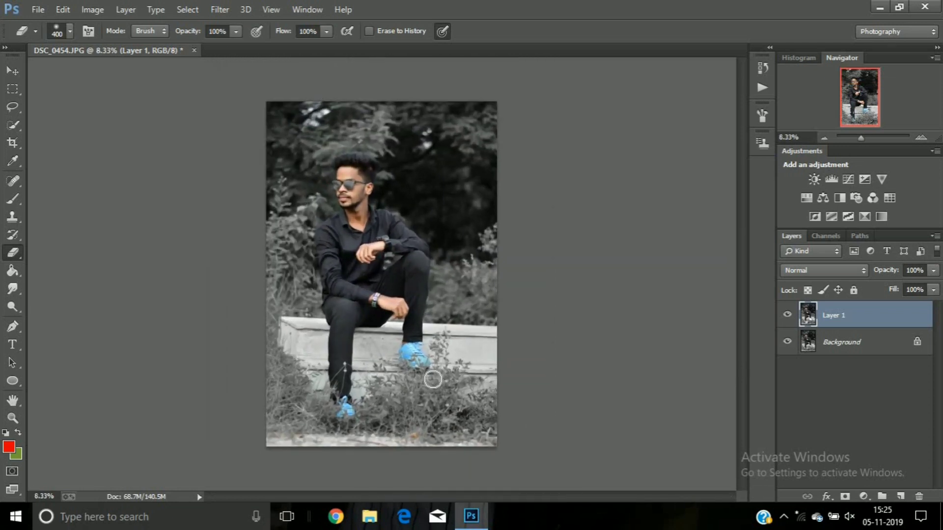
Merge visible layers and duplicate the result as a new Layer 1
right_click(841, 319)
left_click(589, 410)
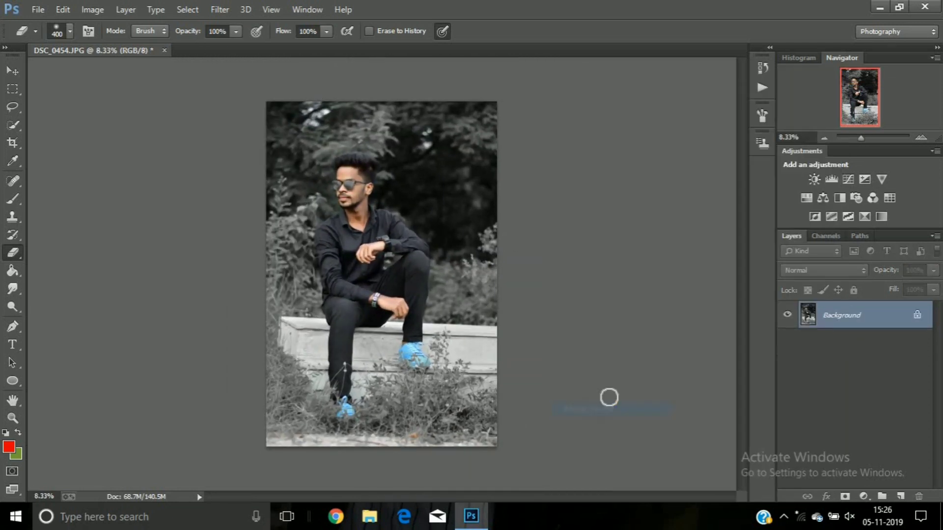
key("ctrl+j")
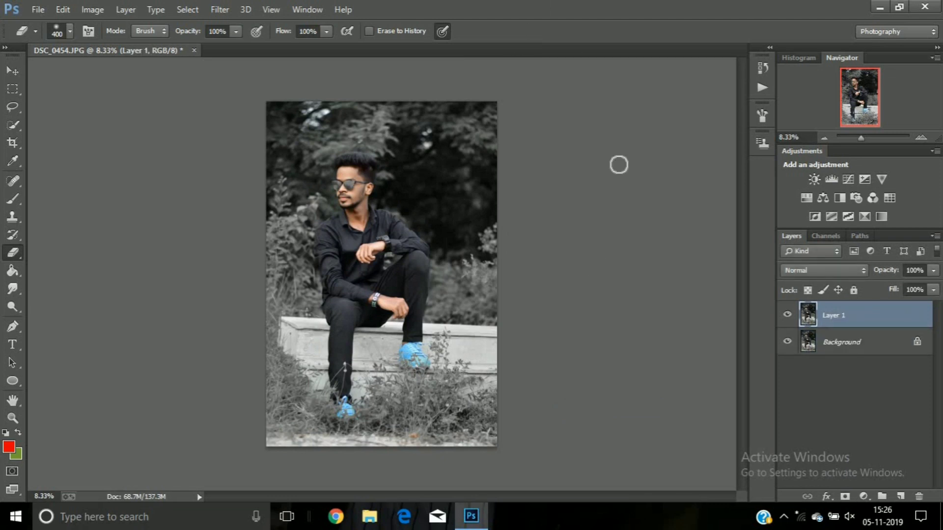
Add a new layer and paint a white (#ffffff) glow beside the man's head
left_click(901, 493)
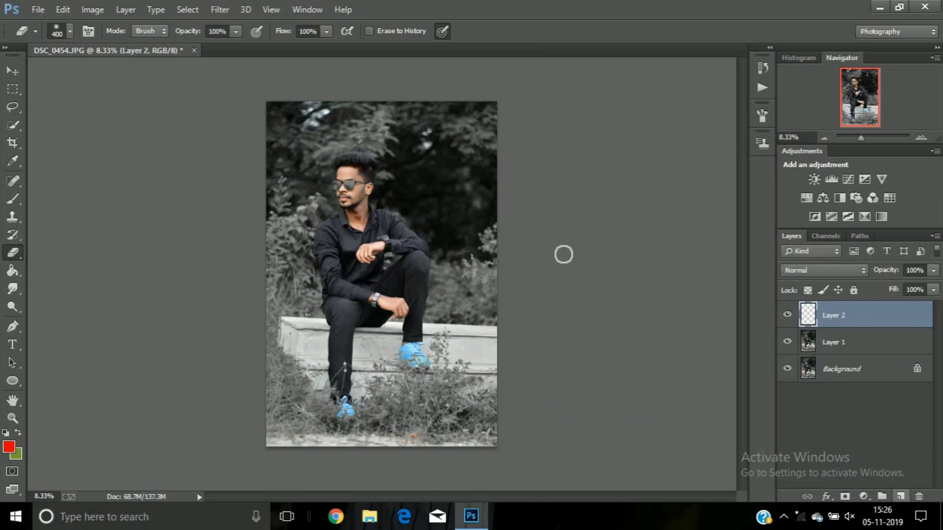
key("b")
left_click(9, 447)
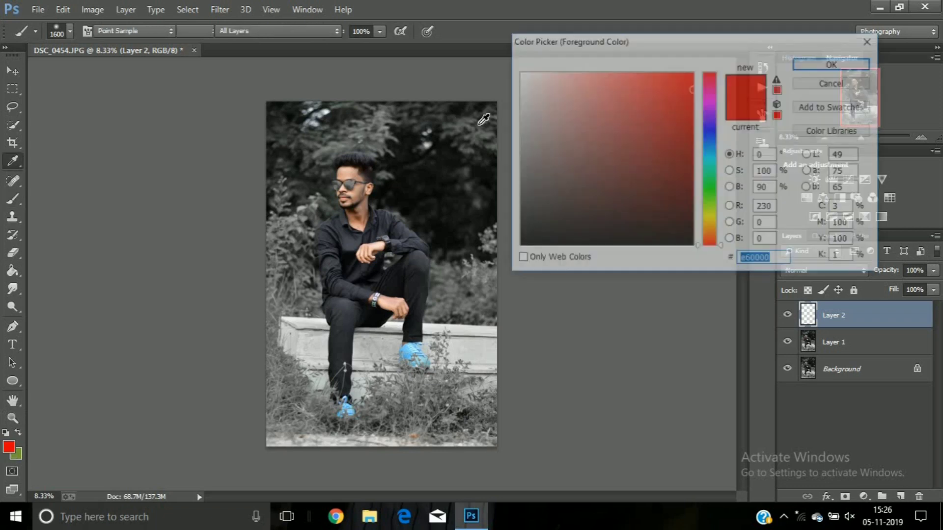
type("ffffff")
left_click(851, 63)
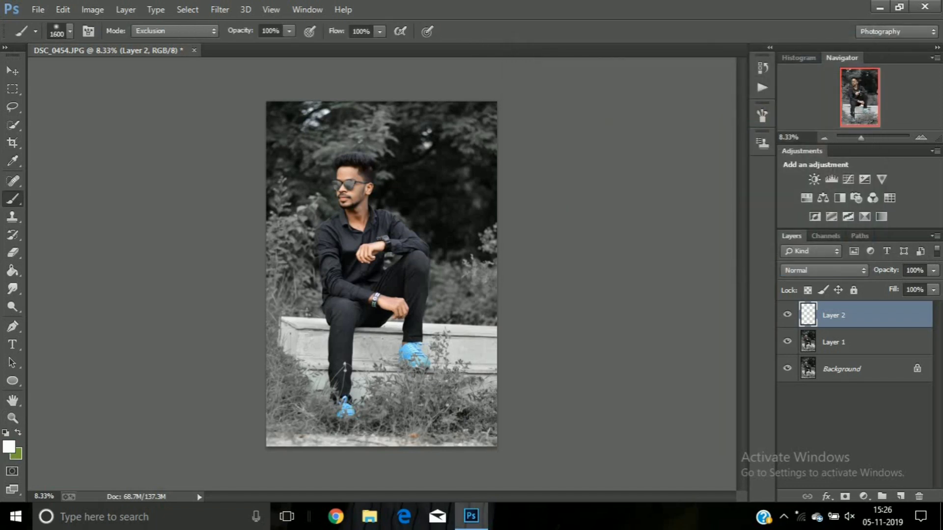
left_click(393, 186)
Scale the glow to about 254% by 216% and position it across the photo's top
left_click(12, 72)
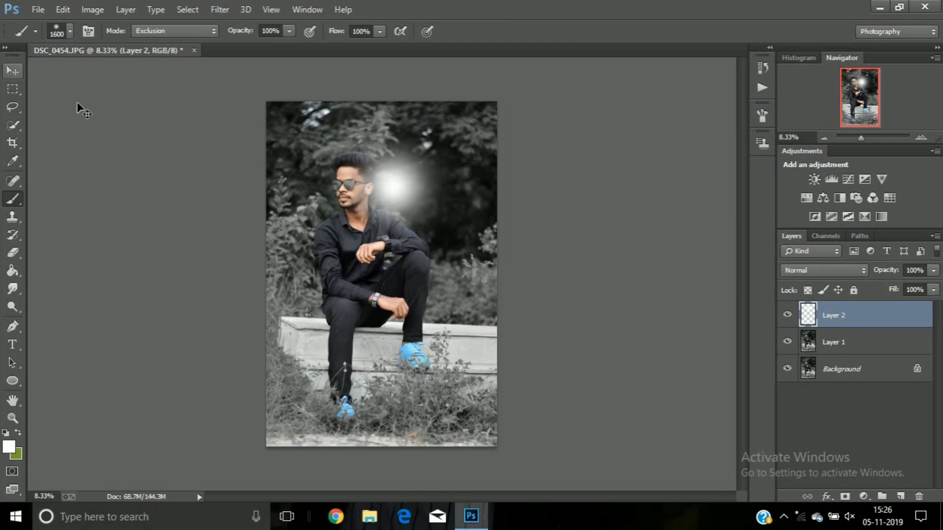
left_click_drag(415, 196, 324, 84)
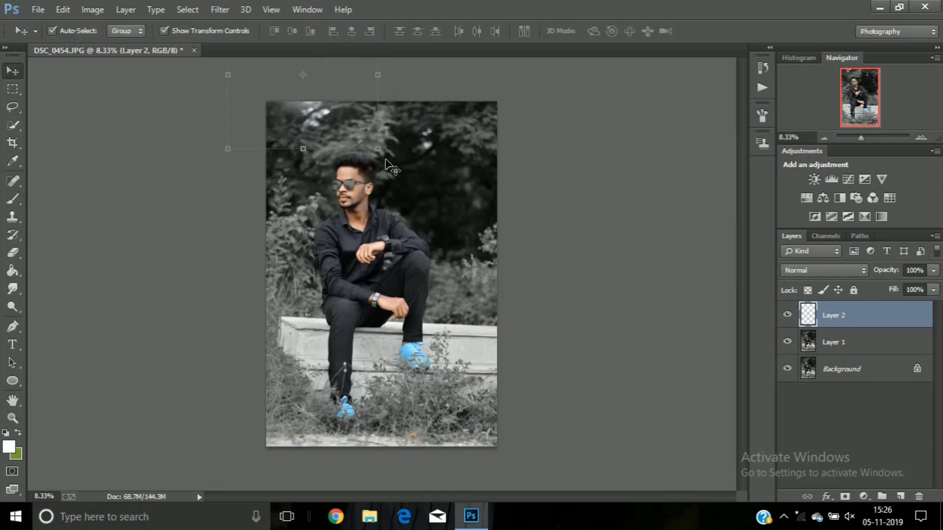
left_click_drag(378, 148, 609, 322)
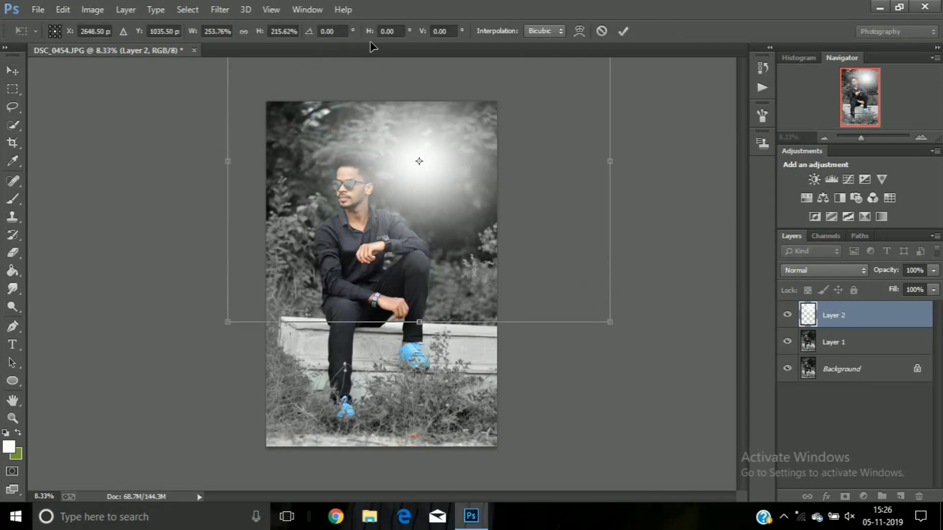
left_click_drag(376, 62, 370, 66)
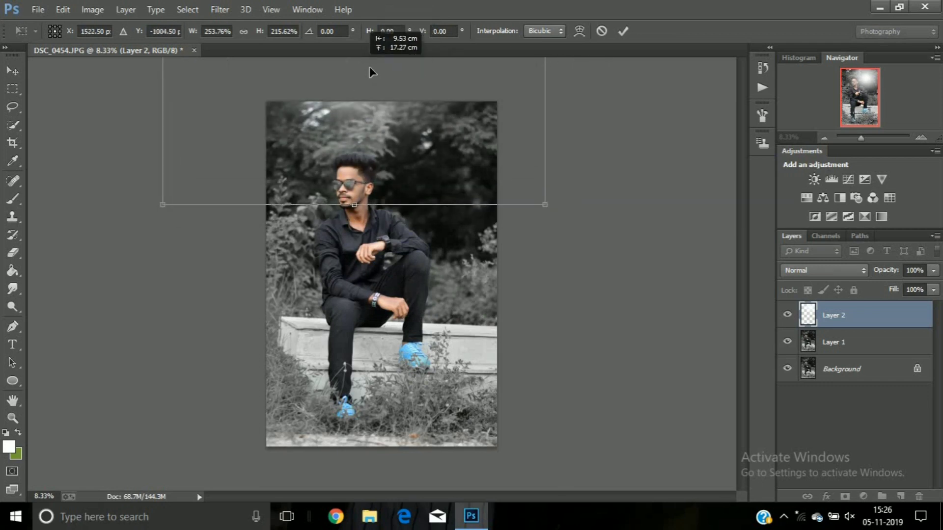
mouse_move(369, 67)
left_mouse_down()
mouse_move(319, 99)
mouse_move(347, 105)
mouse_move(349, 69)
left_mouse_up()
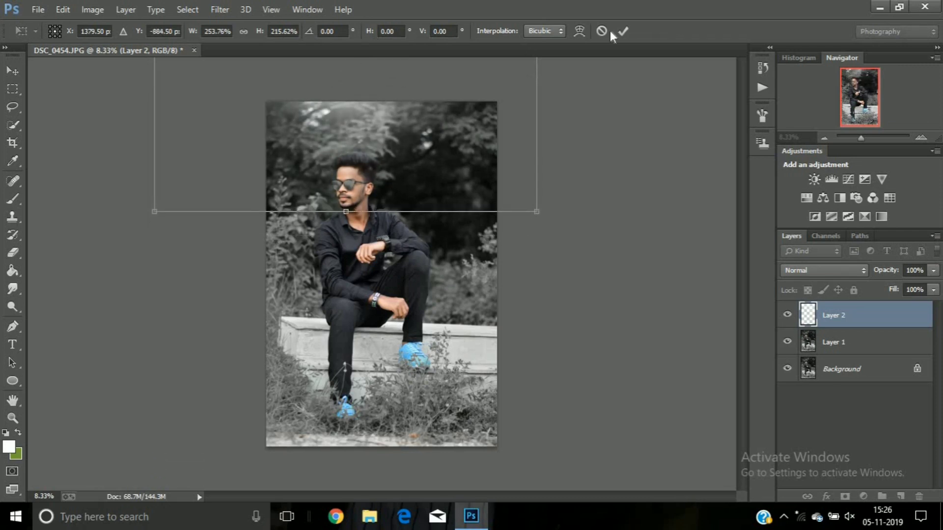
left_click(622, 31)
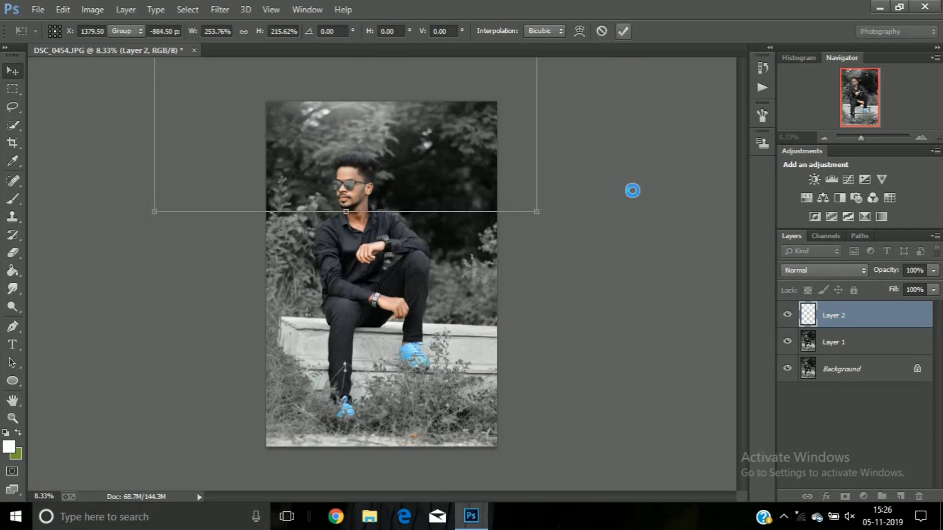
Set the glow layer's Fill to 90% and flatten the image
left_click(934, 290)
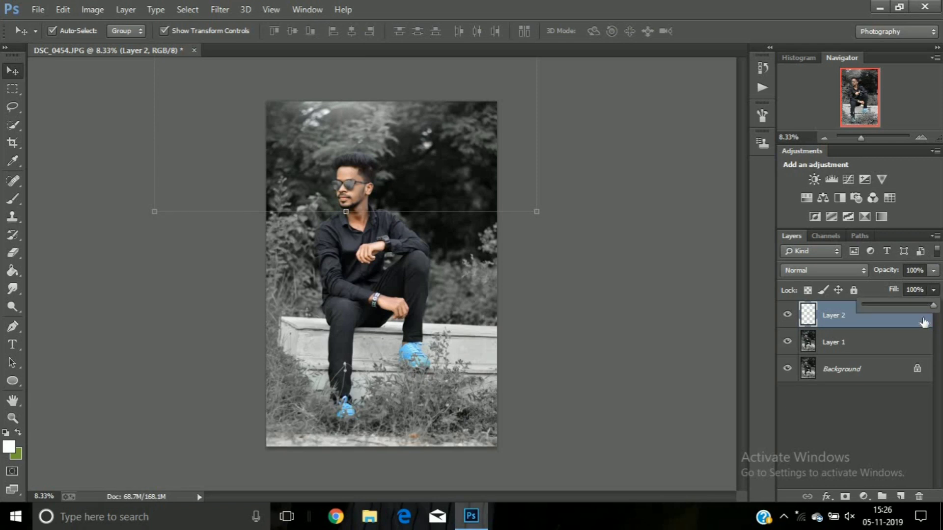
right_click(845, 317)
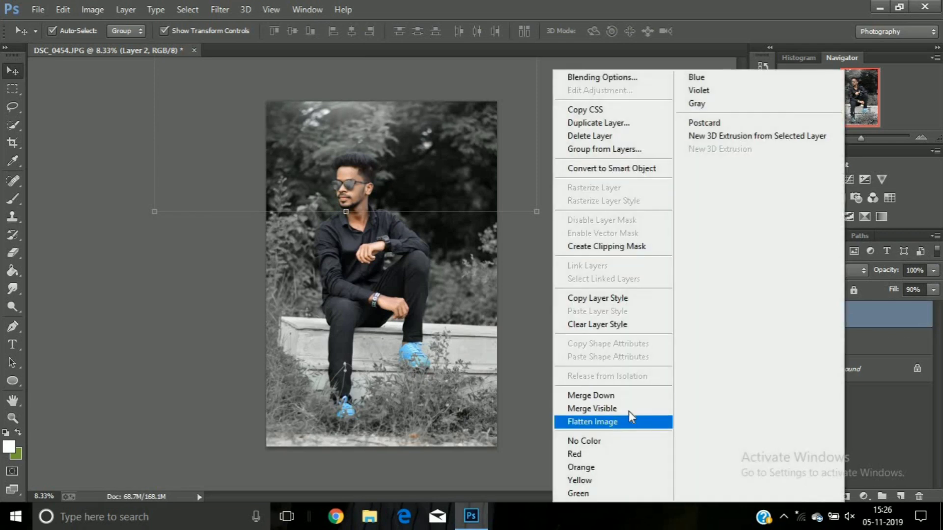
left_click(629, 409)
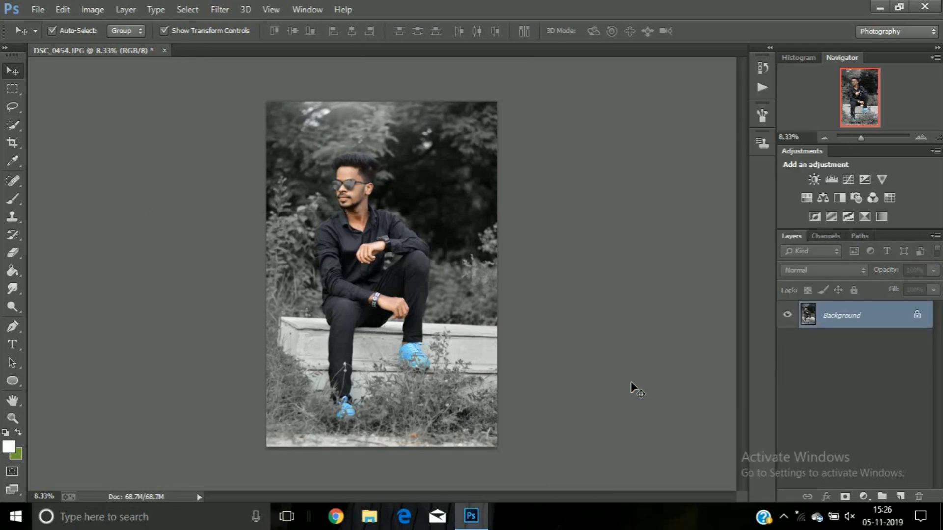
Duplicate the image layer and overlay it with a transparent-preset linear Gradient Fill 1
key("ctrl+j")
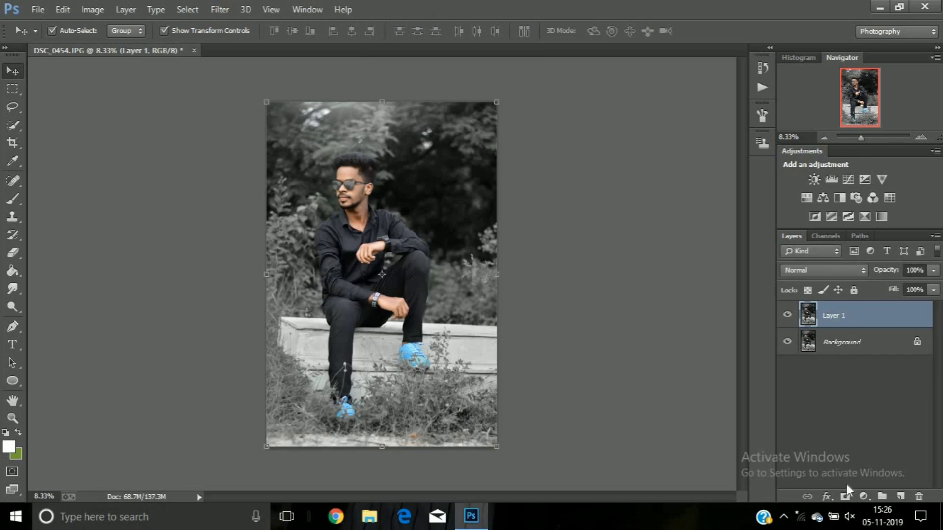
left_click(863, 496)
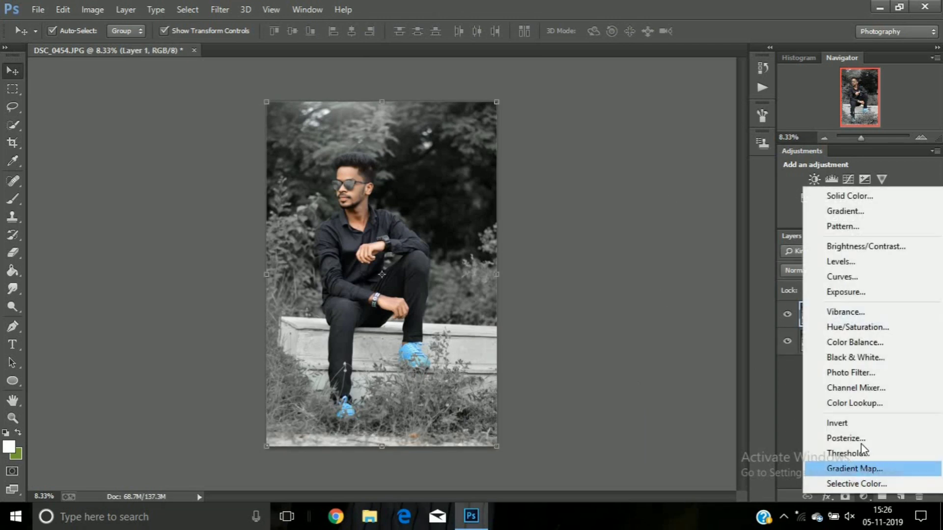
left_click(838, 212)
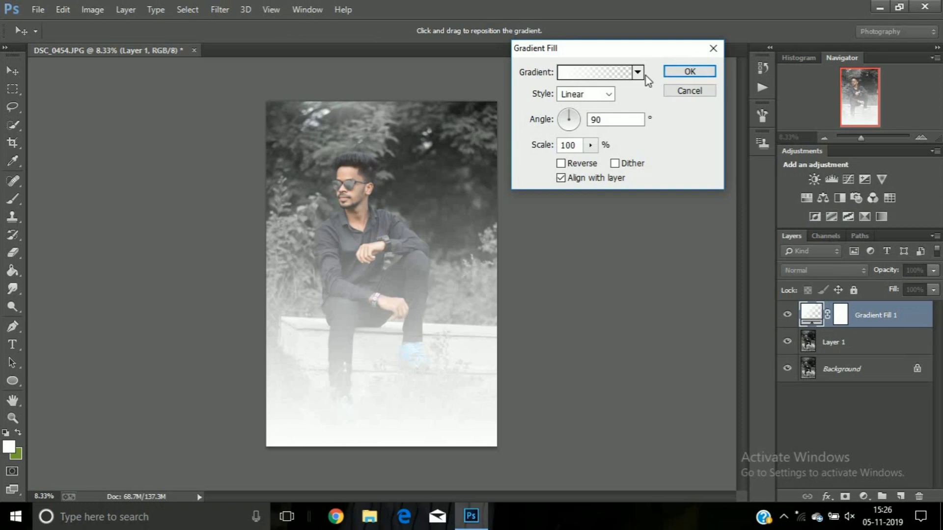
left_click(636, 73)
left_click(598, 145)
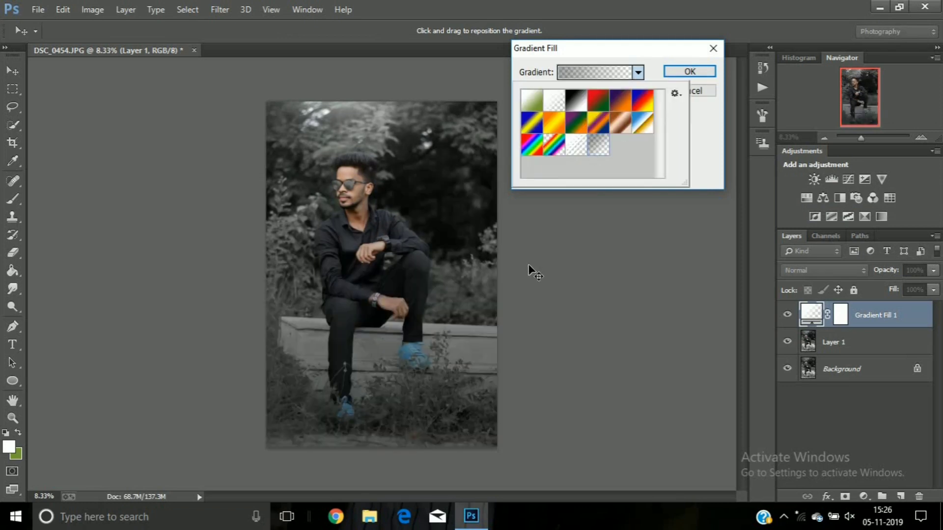
left_click(372, 269)
left_click_drag(371, 284, 372, 356)
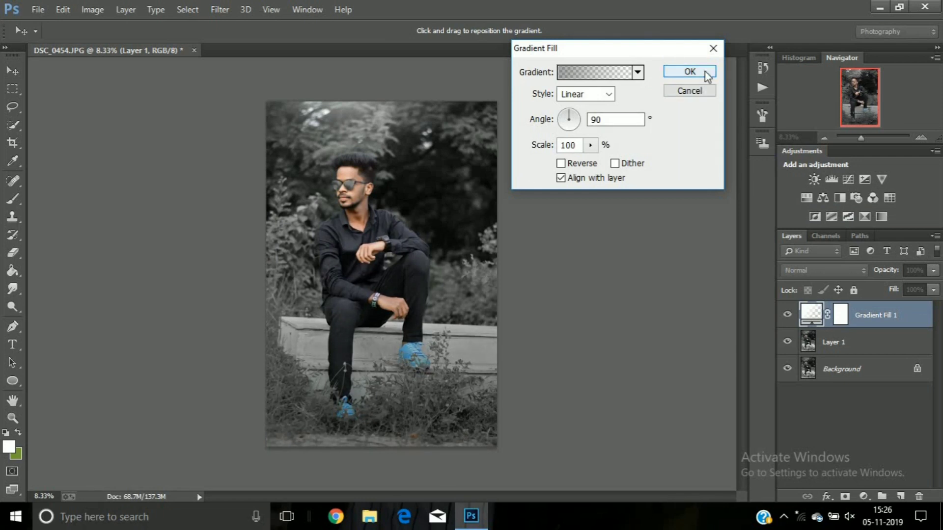
left_click(689, 72)
left_click(863, 496)
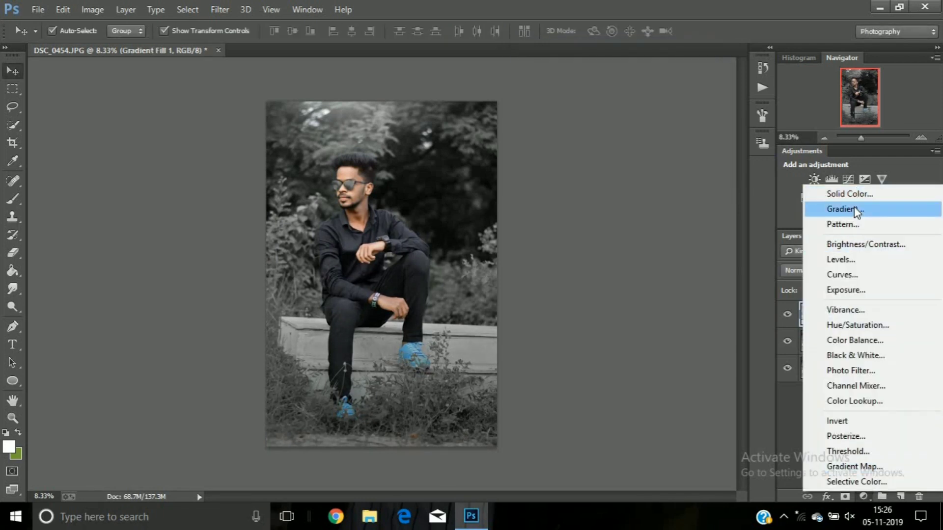
Add Gradient Fill 2 at angle 0 with the transparent preset, then lower its fill to 82%
left_click(855, 209)
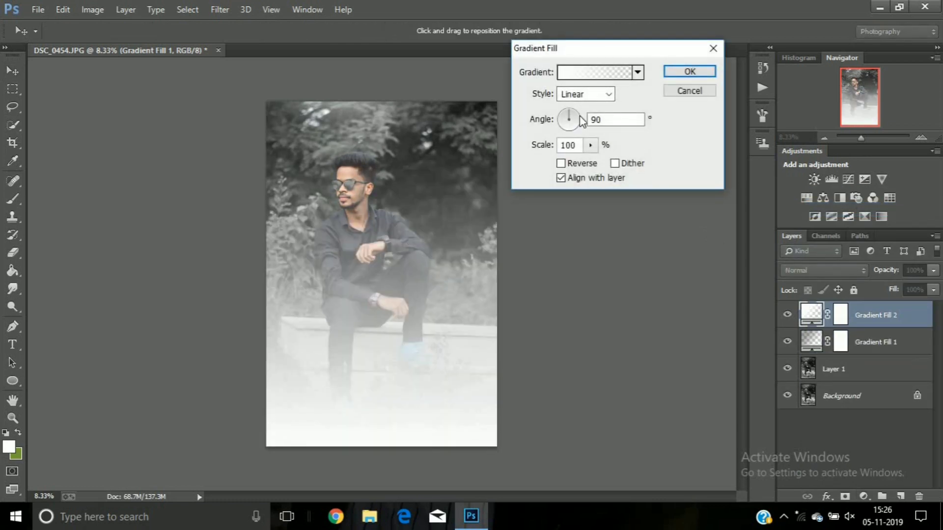
left_click_drag(581, 120, 581, 120)
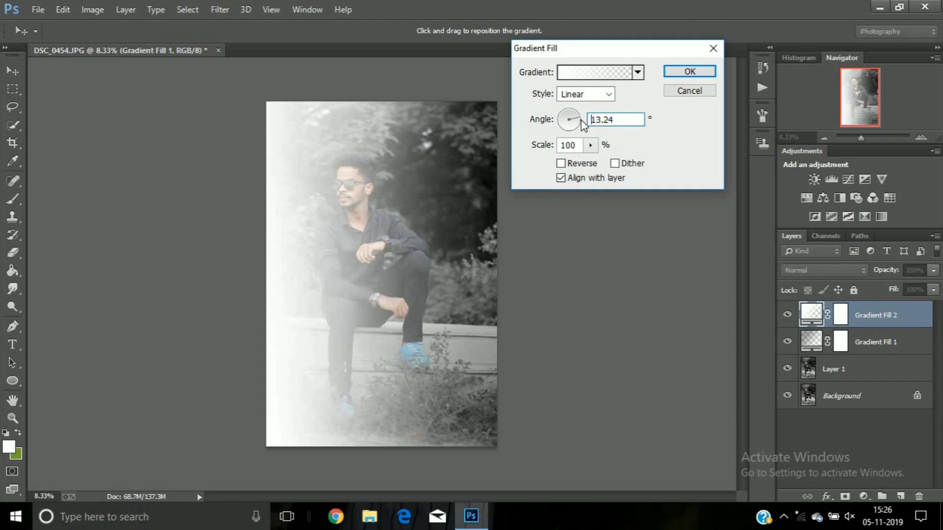
left_click(637, 72)
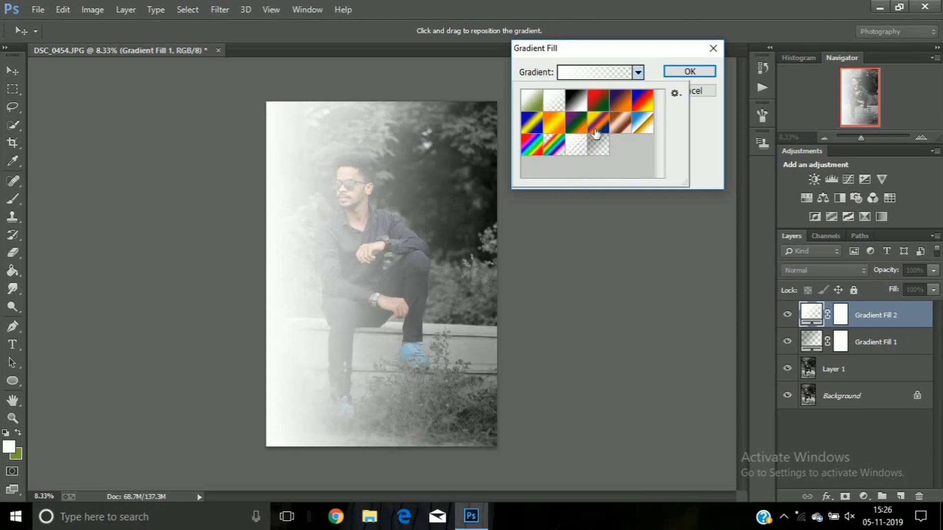
left_click(598, 145)
left_click(697, 166)
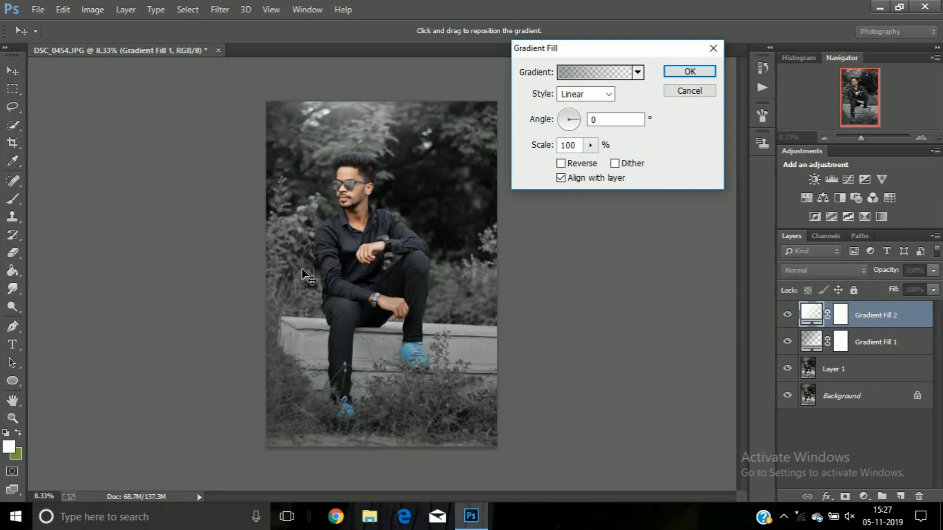
left_click(683, 74)
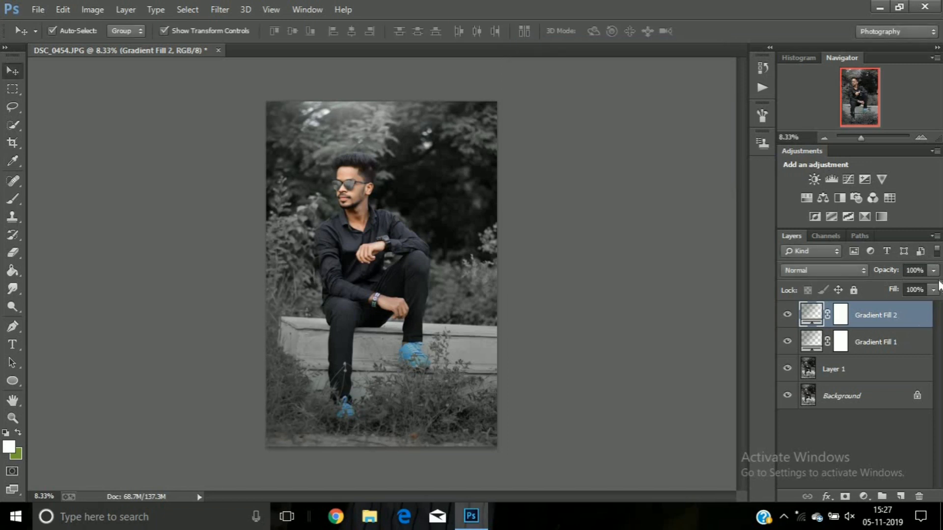
left_click(933, 293)
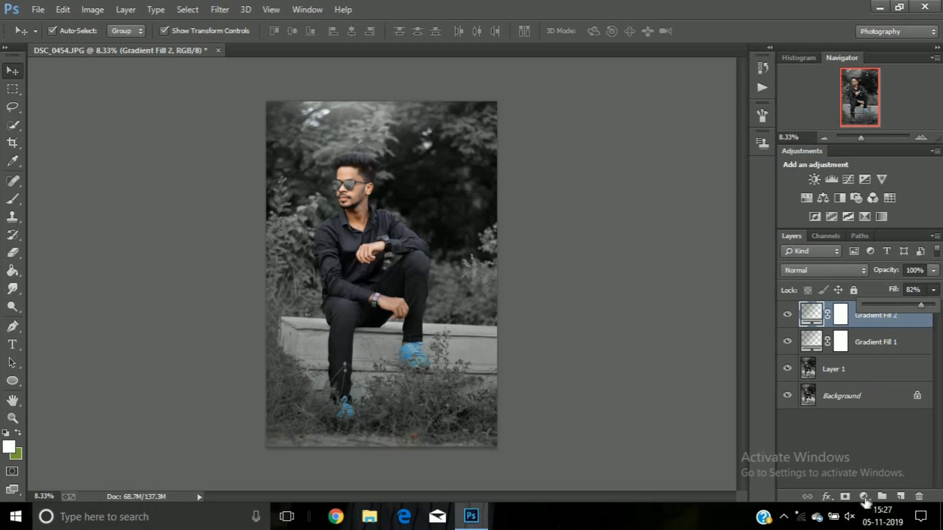
Add a left-pointing transparent gradient fill layer, then delete Gradient Fill 3
left_click(863, 496)
left_click(844, 213)
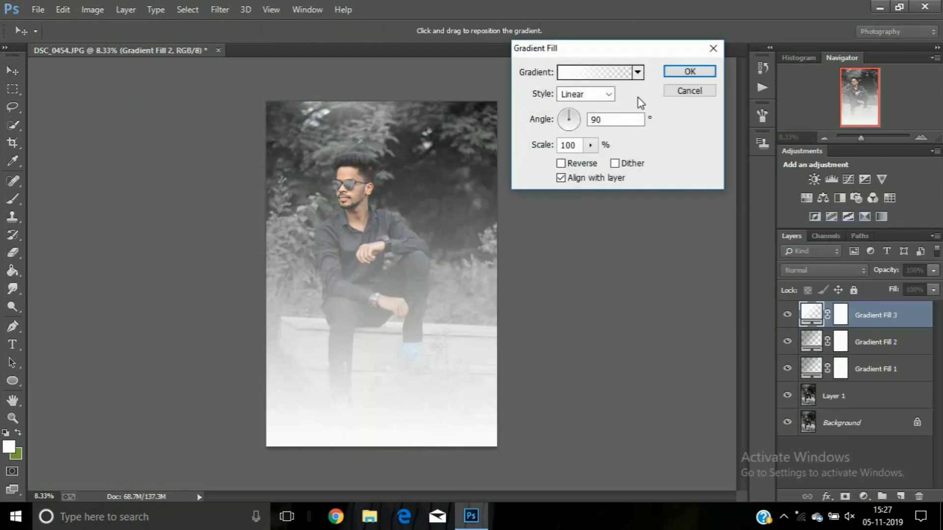
left_click(558, 120)
left_click(637, 72)
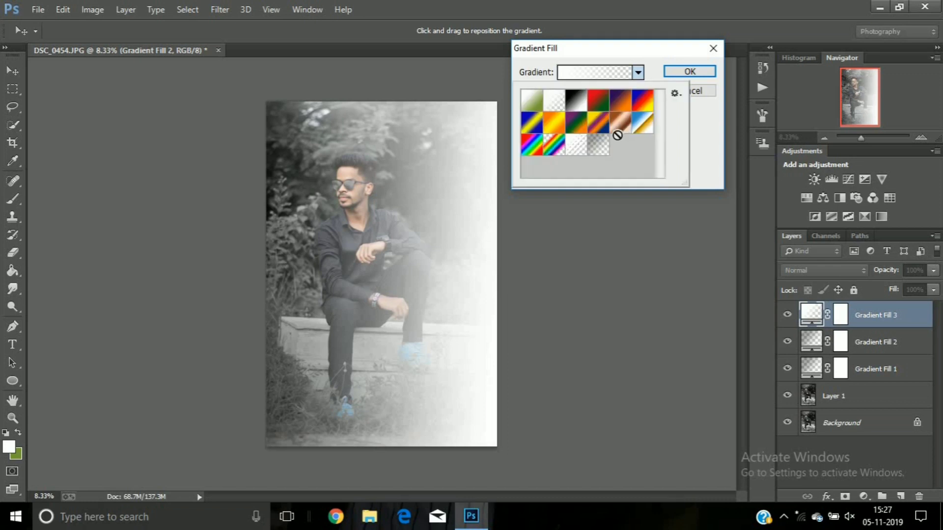
left_click(599, 144)
left_click(712, 138)
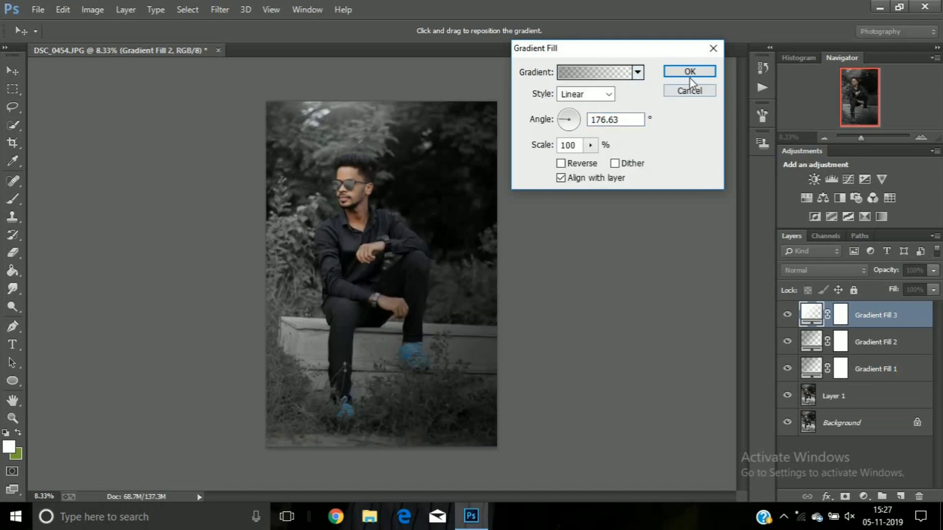
left_click(690, 74)
left_click_drag(458, 224, 472, 246)
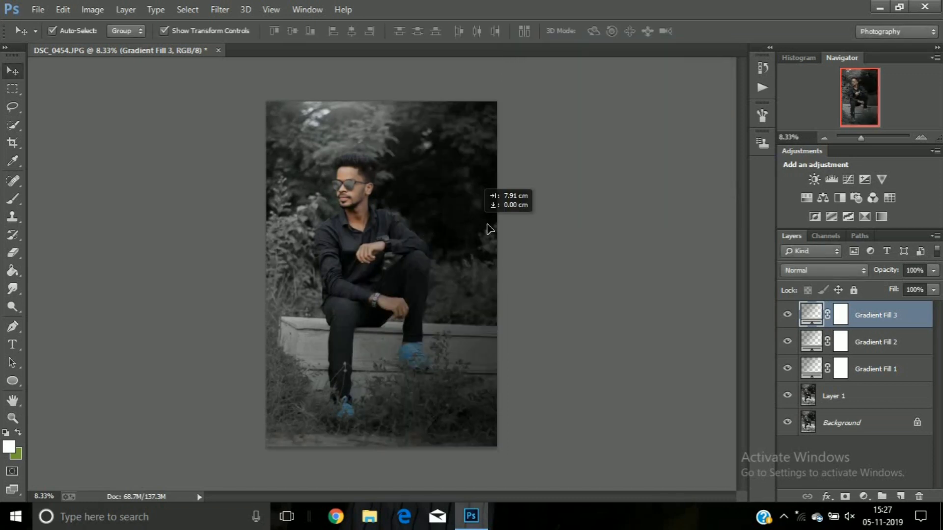
right_click(894, 315)
left_click(667, 140)
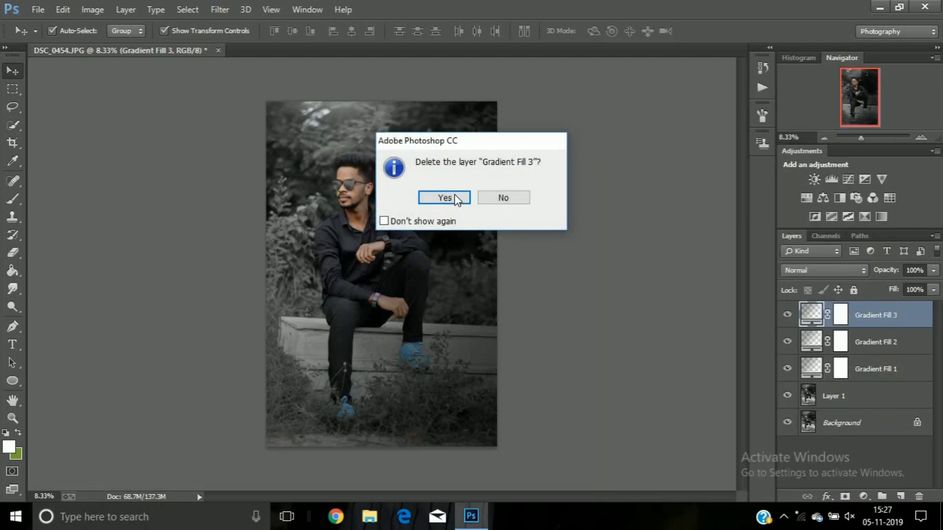
left_click(455, 196)
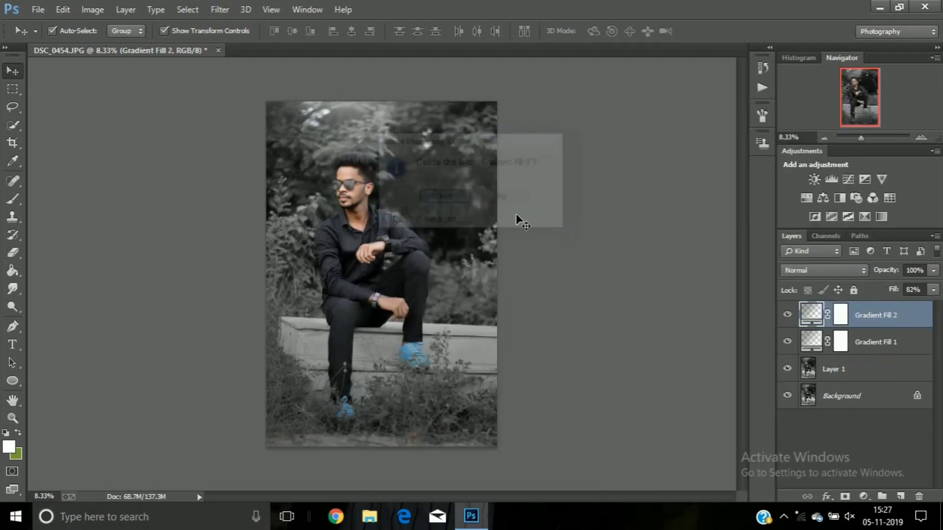
Re-add a transparent gradient fill angled at -176.42, pointing left
left_click(864, 496)
left_click(840, 209)
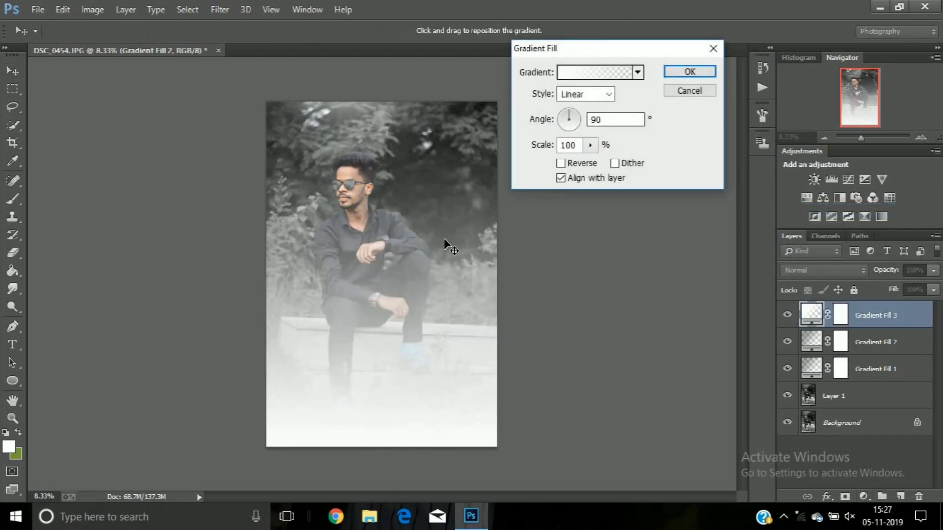
left_click_drag(557, 117, 558, 121)
left_click(637, 73)
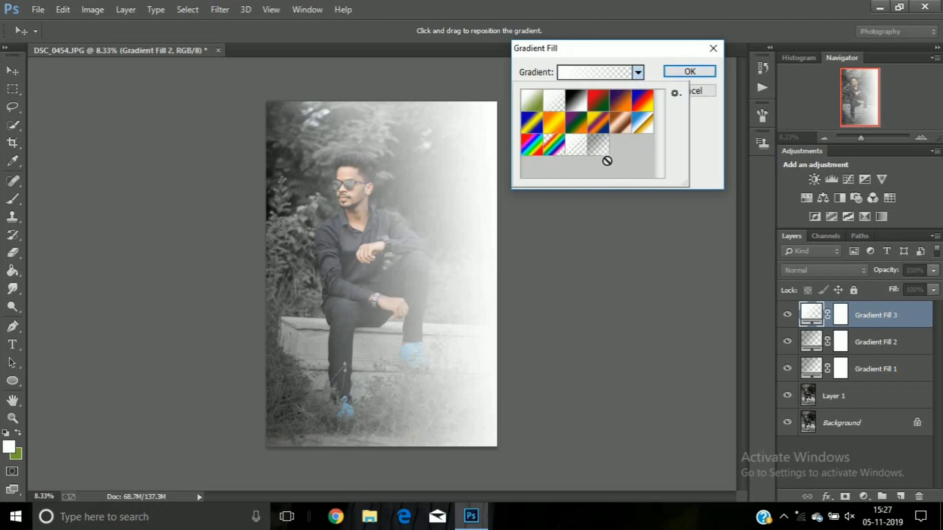
left_click(598, 145)
left_click(403, 259)
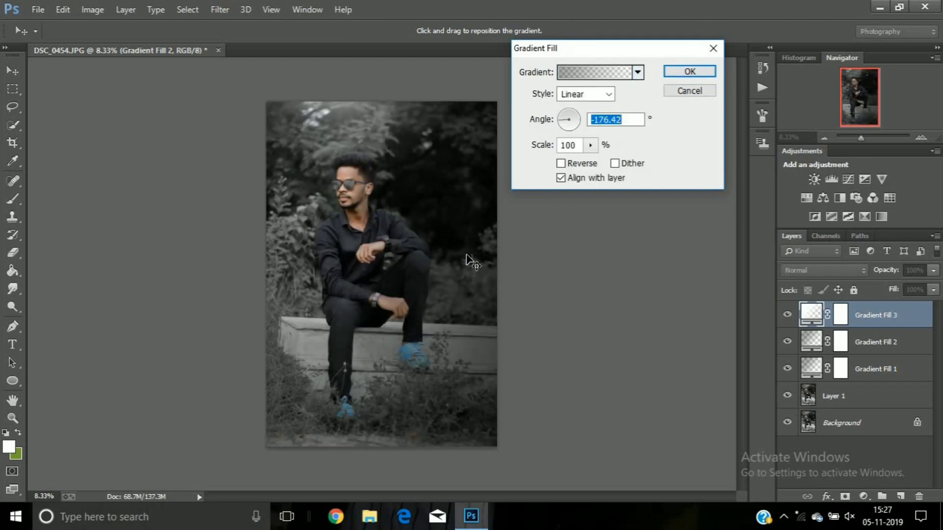
left_click_drag(467, 259, 497, 255)
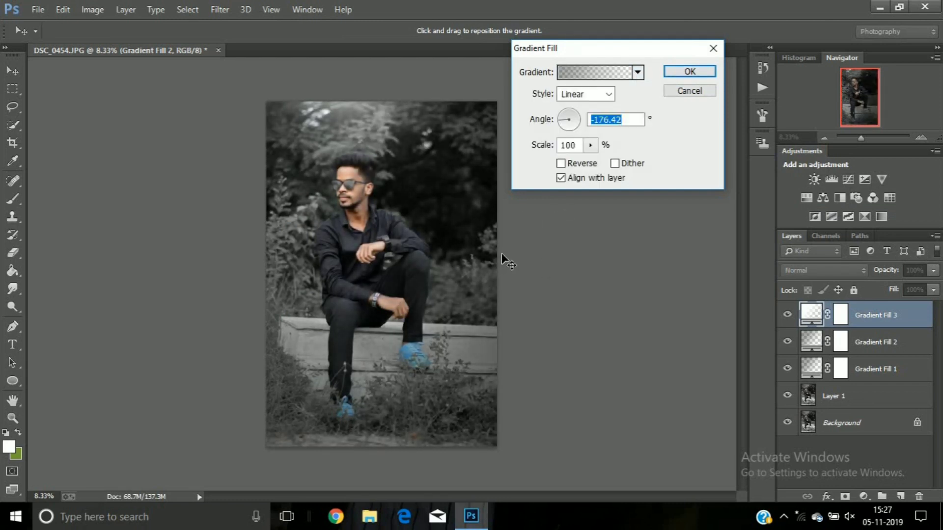
left_click(689, 71)
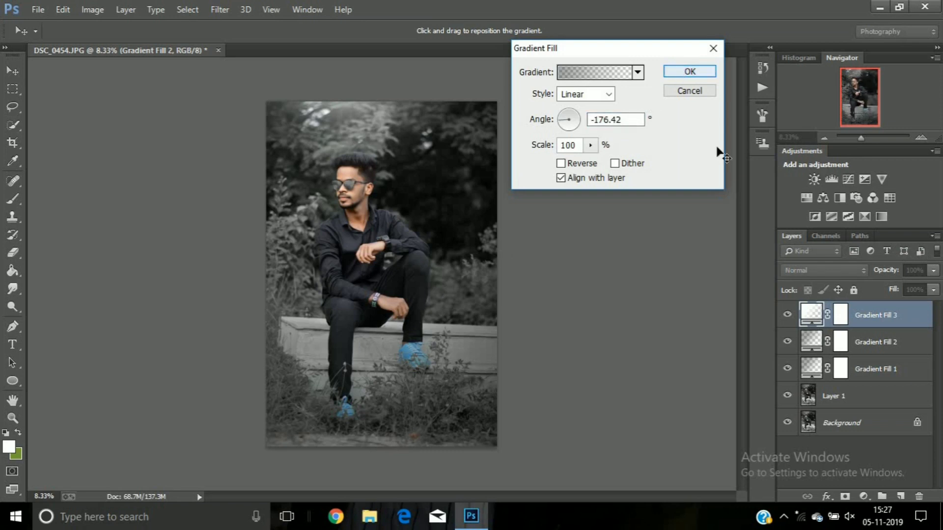
Raise the new gradient layer's fill to 86%
left_click(933, 293)
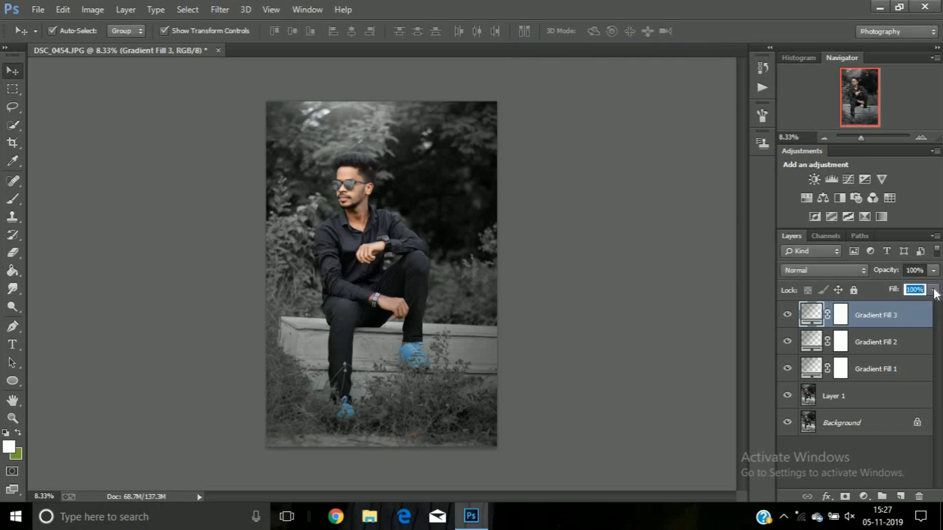
left_click(933, 291)
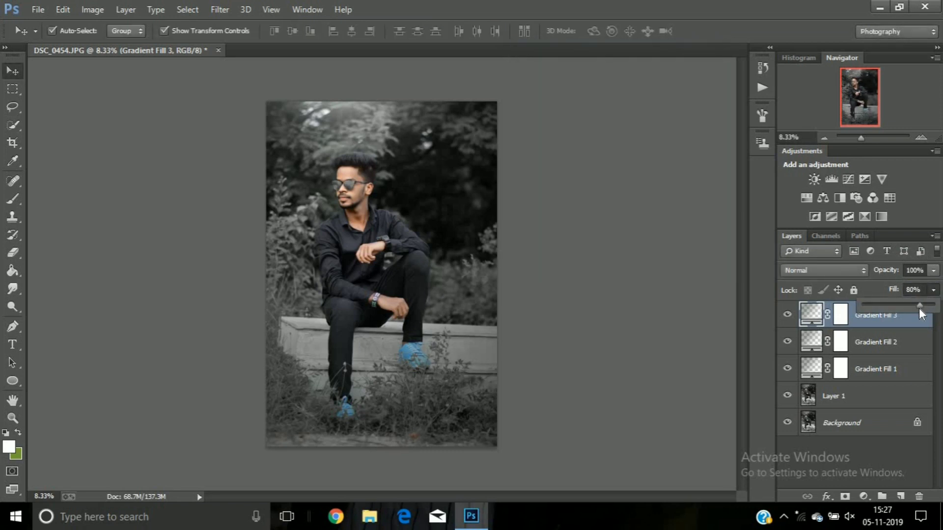
left_click_drag(918, 308, 923, 308)
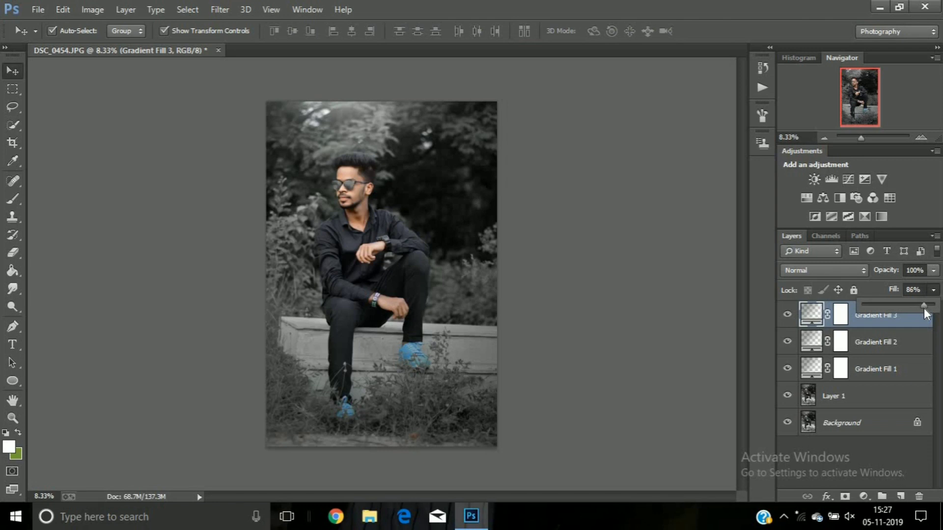
right_click(867, 315)
Merge visible layers, then in Camera Raw set Oranges saturation -33 and reset Blues saturation to 0
left_click(634, 410)
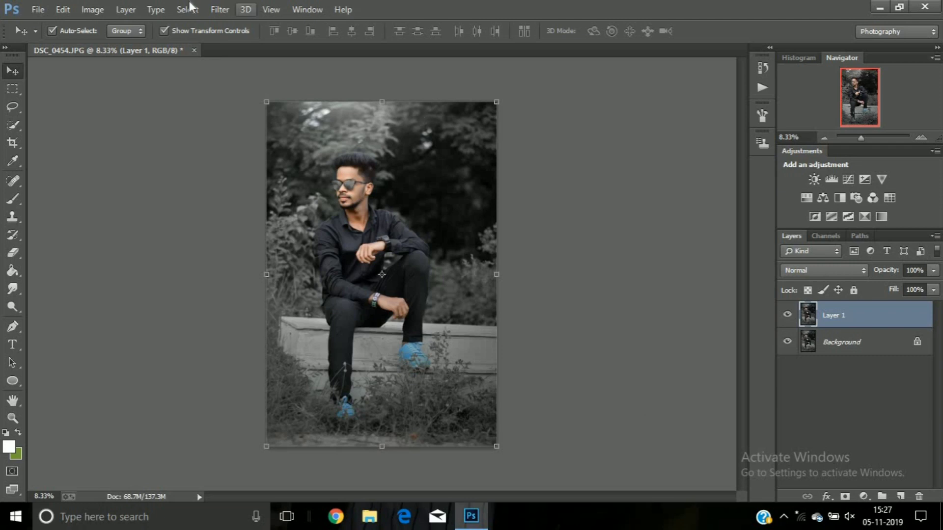
left_click(216, 10)
left_click(243, 89)
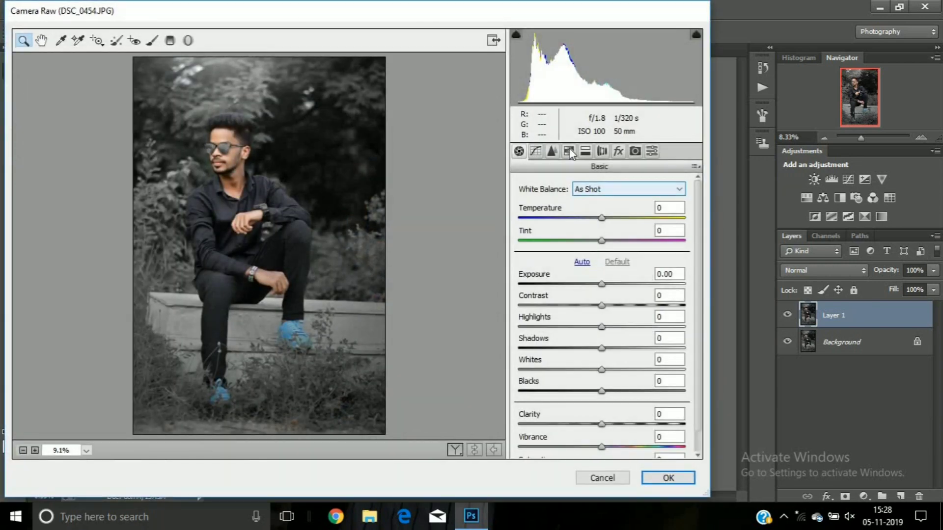
left_click(569, 151)
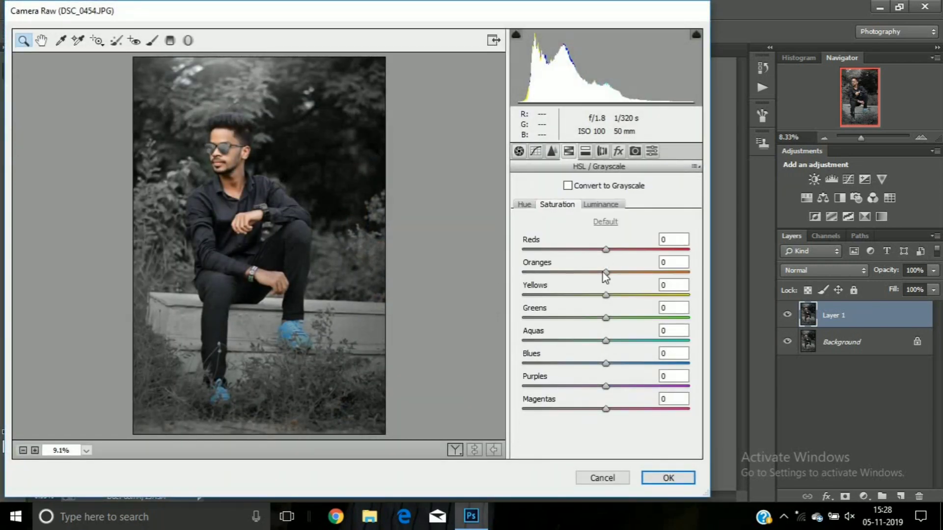
left_click_drag(599, 273, 571, 273)
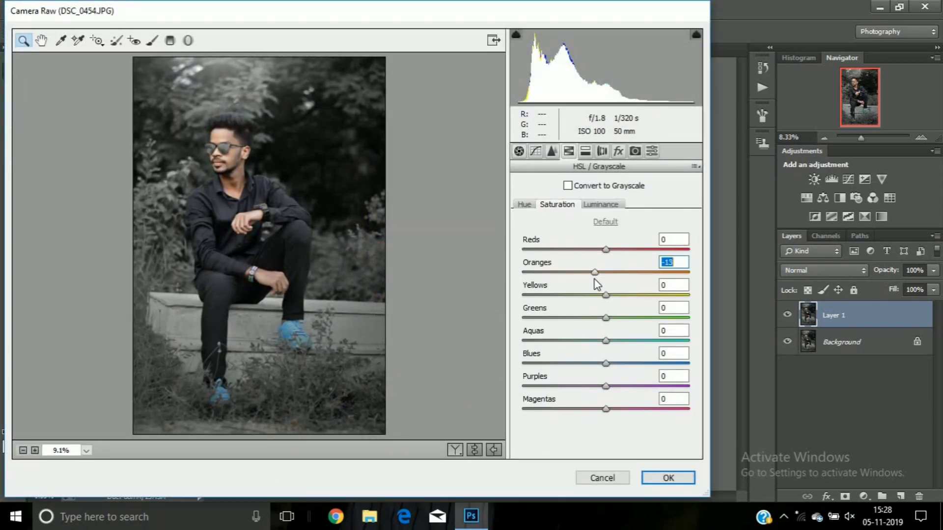
left_click(602, 204)
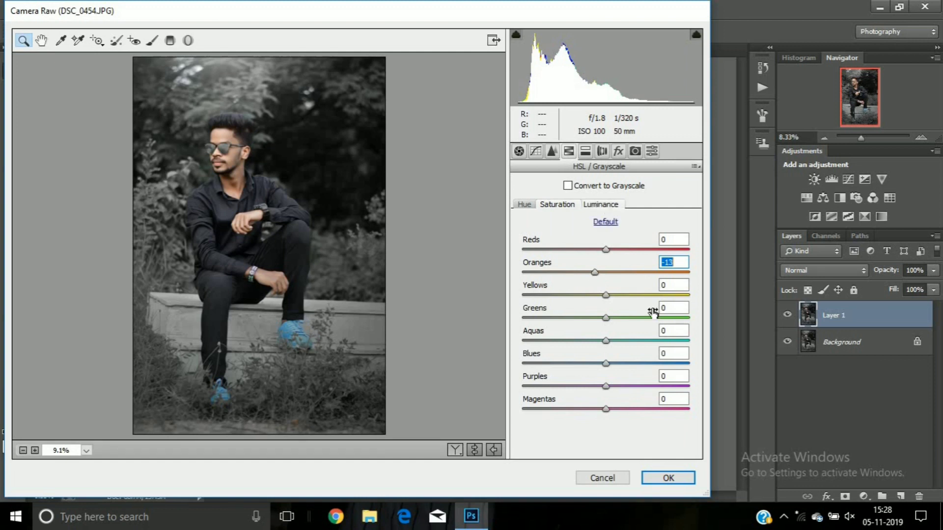
left_click_drag(600, 274, 604, 273)
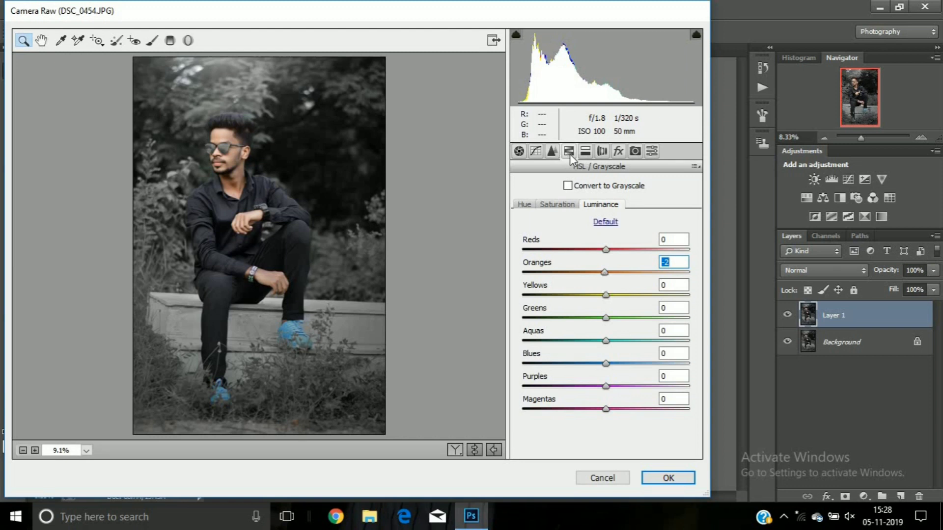
left_click(568, 206)
left_click_drag(605, 363, 694, 368)
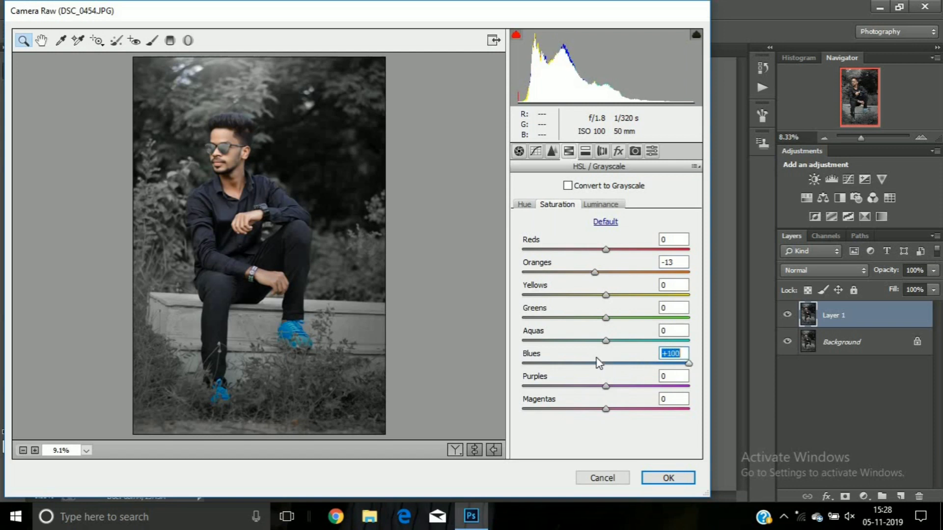
left_click_drag(599, 363, 571, 363)
type("0")
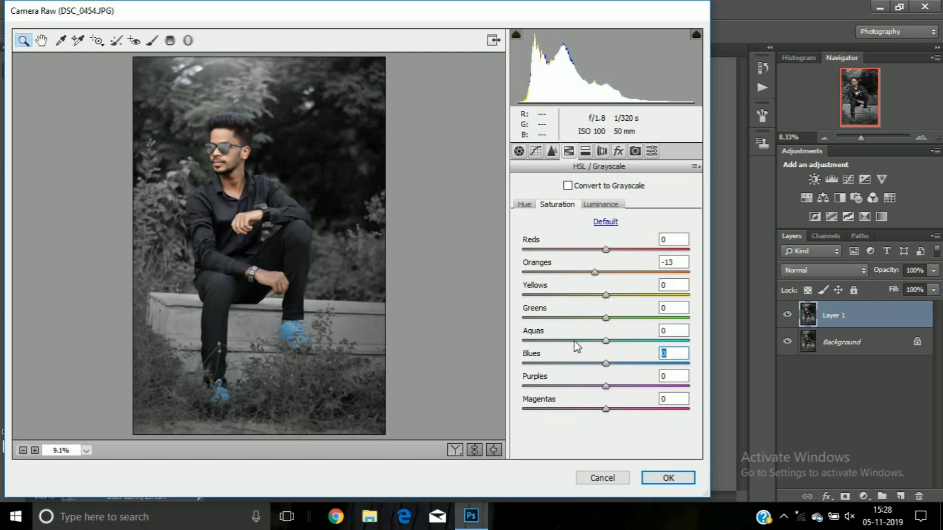
Apply Camera Raw with sharpening 90, luminance noise reduction 30 and clarity +5
left_click(552, 151)
left_click(595, 208)
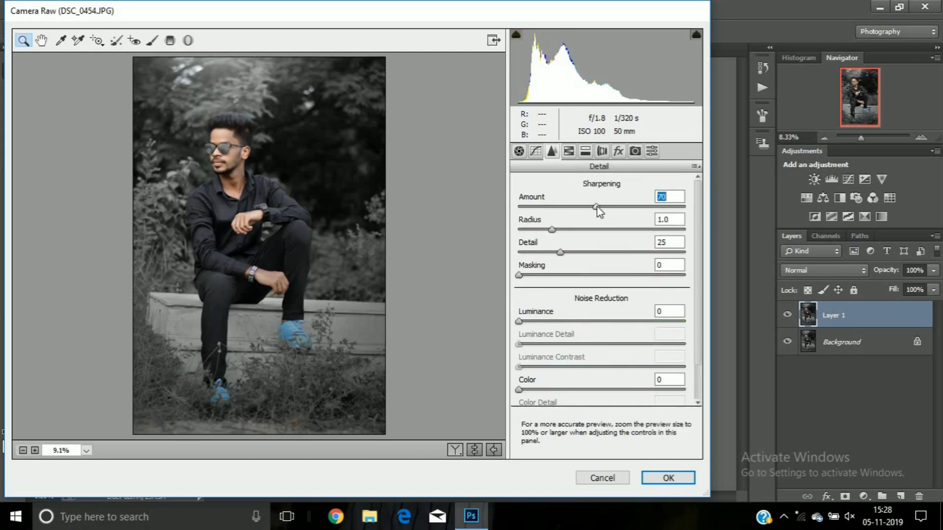
left_click_drag(587, 207, 618, 207)
left_click(568, 321)
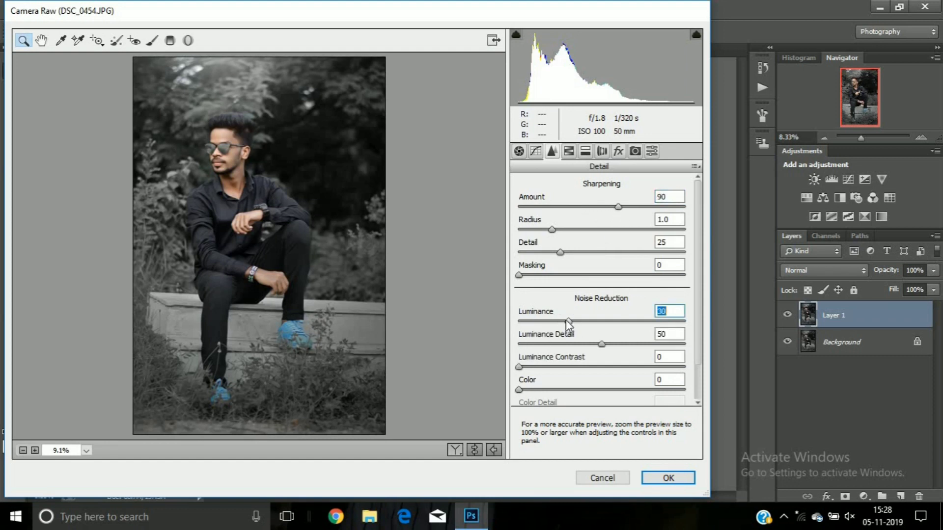
left_click(521, 150)
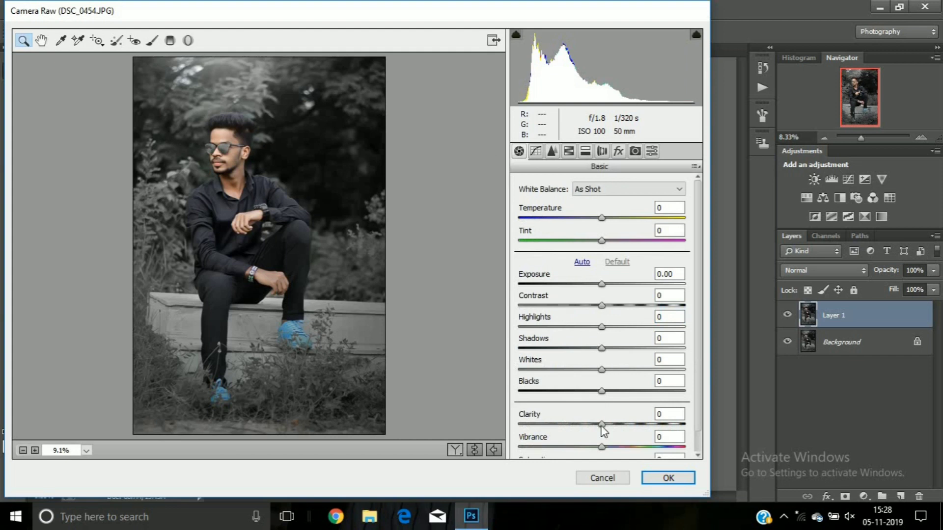
left_click_drag(601, 423, 607, 424)
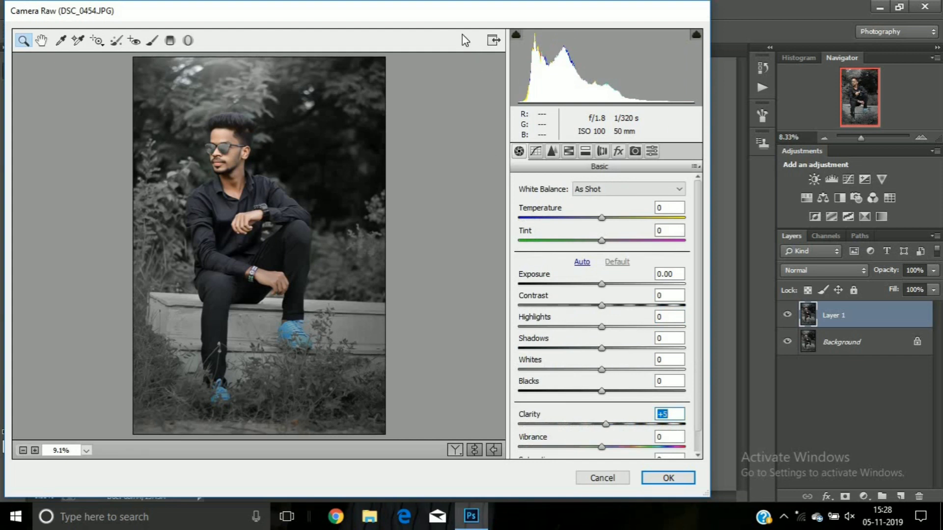
left_click(668, 478)
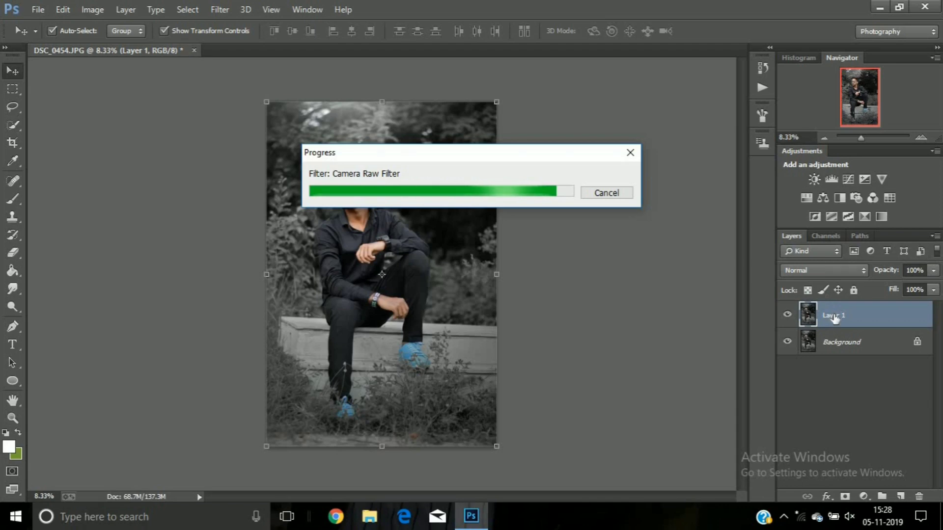
Hide the Camera Raw Layer 1 and delete it
right_click(835, 316)
left_click(604, 412)
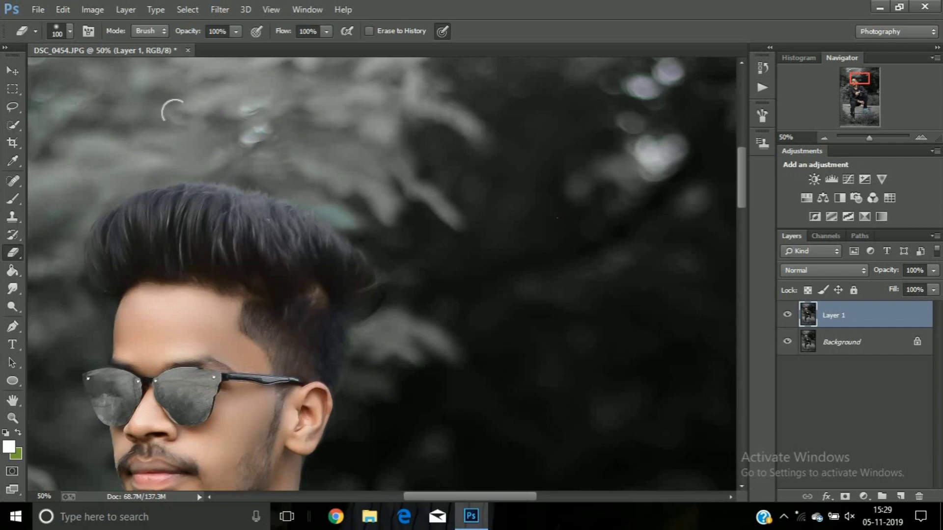
key("ctrl+minus")
key("ctrl+minus")
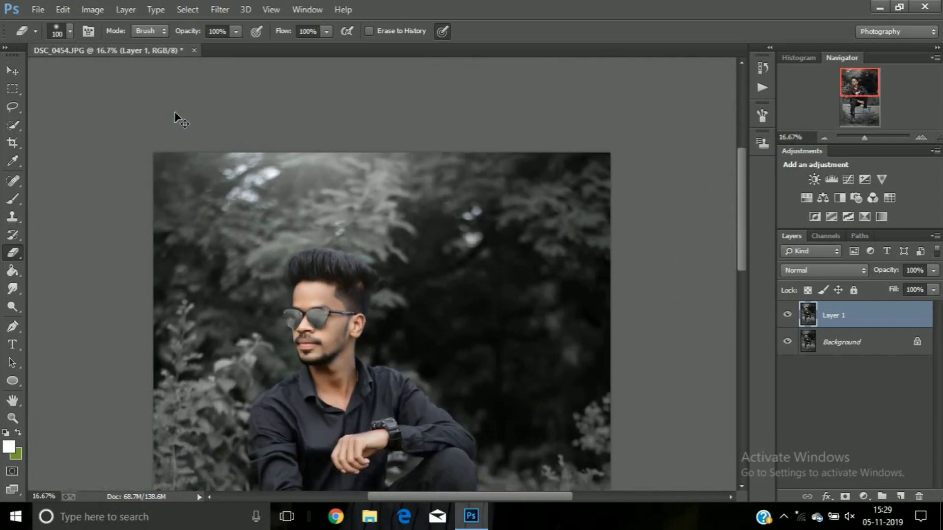
key("ctrl+minus")
scroll(175, 112, "down", 2)
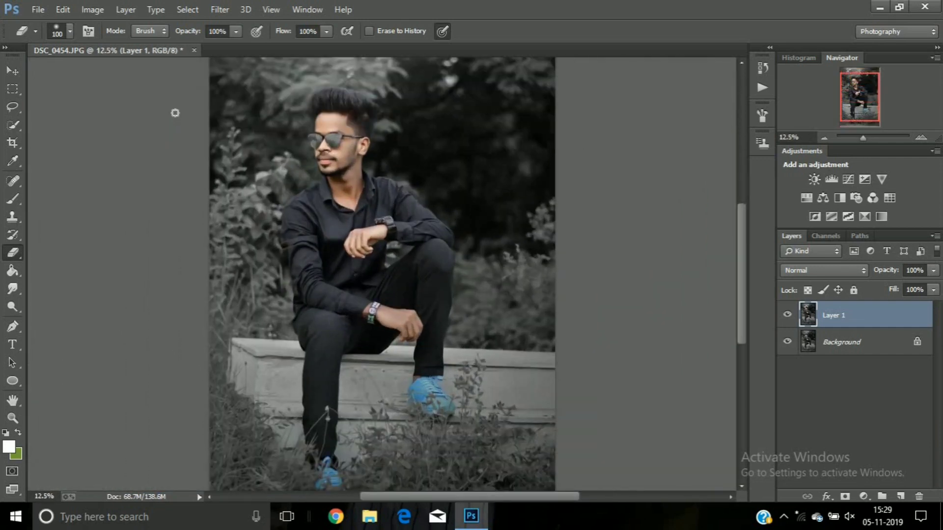
right_click(845, 319)
key("Escape")
left_click(787, 315)
right_click(834, 315)
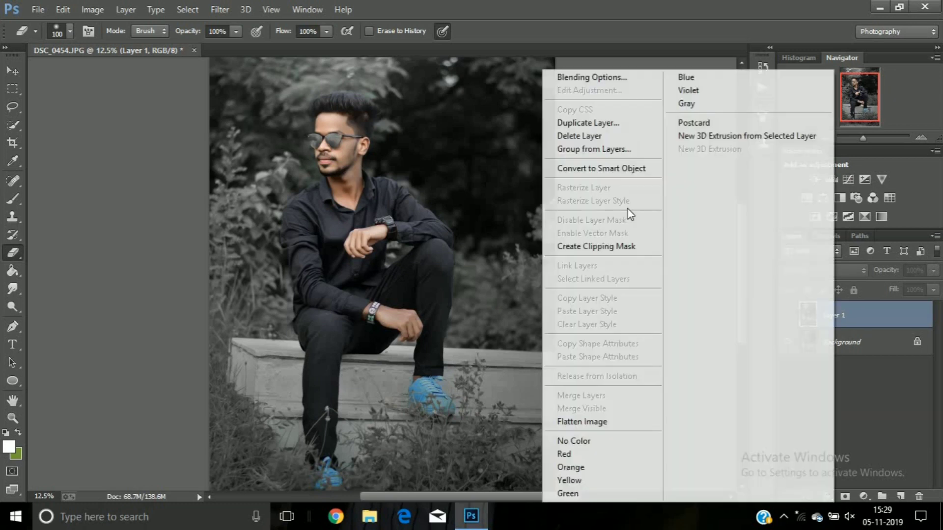
left_click(579, 136)
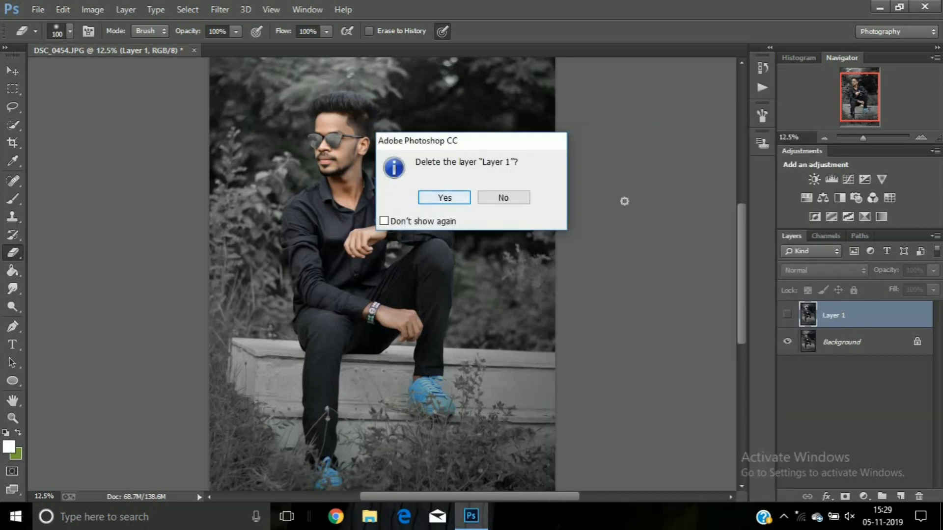
key("Return")
Duplicate the Background into a new Layer 1 and add an empty Layer 2
key("ctrl+minus")
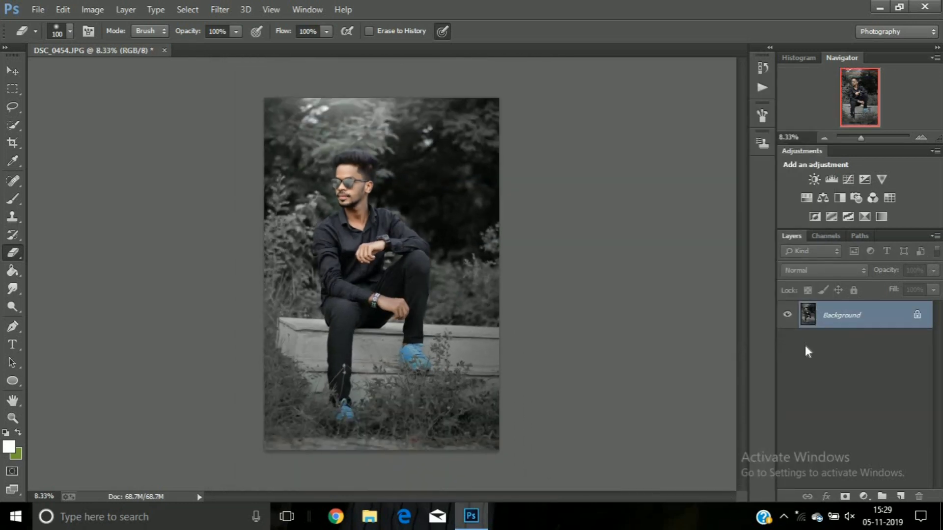
key("ctrl+j")
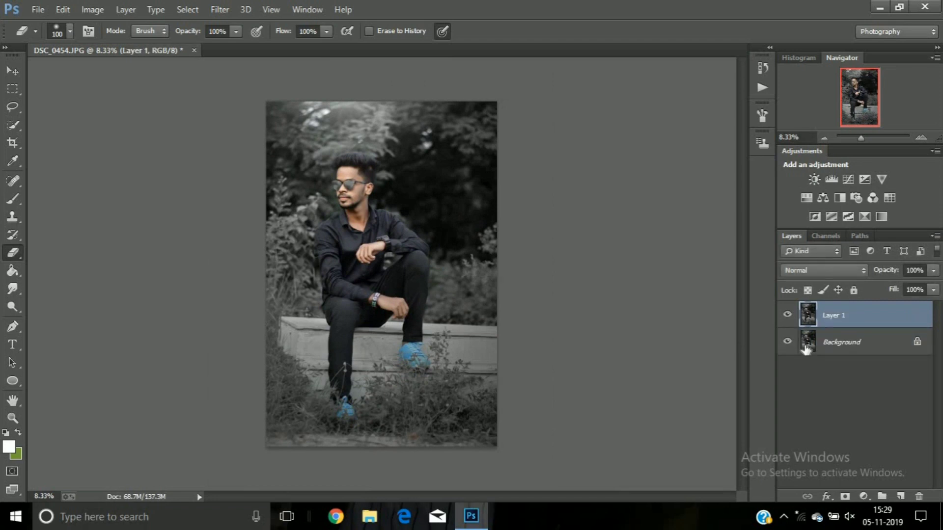
left_click(900, 496)
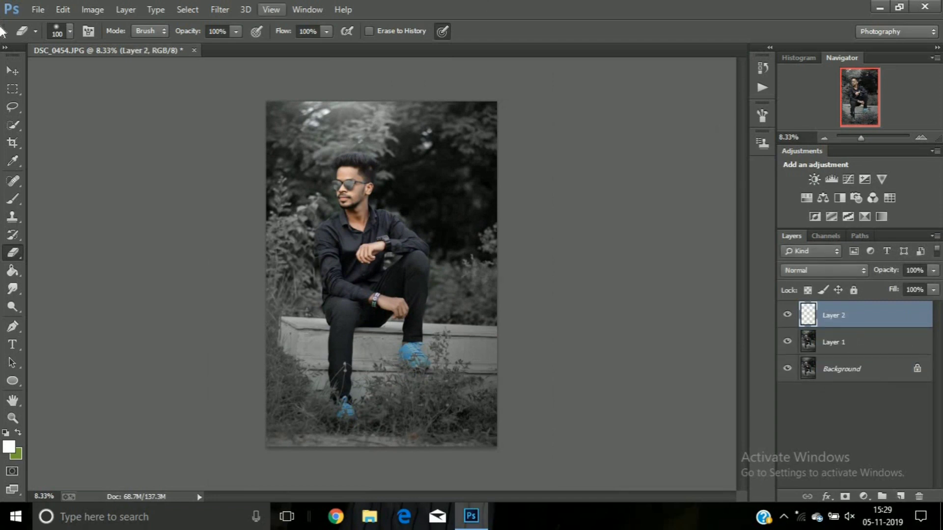
Select the Brush tool with the round Ab EDITZ logo preset
left_click(11, 202)
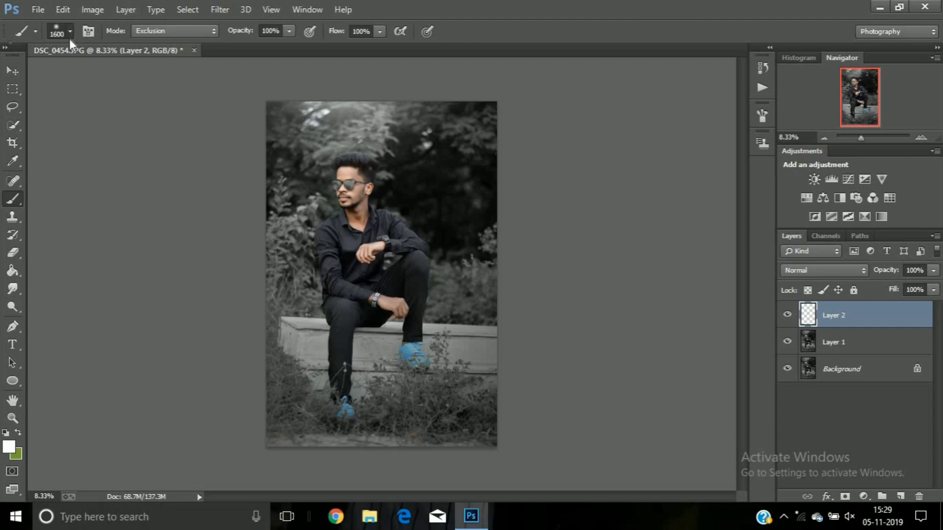
left_click(57, 31)
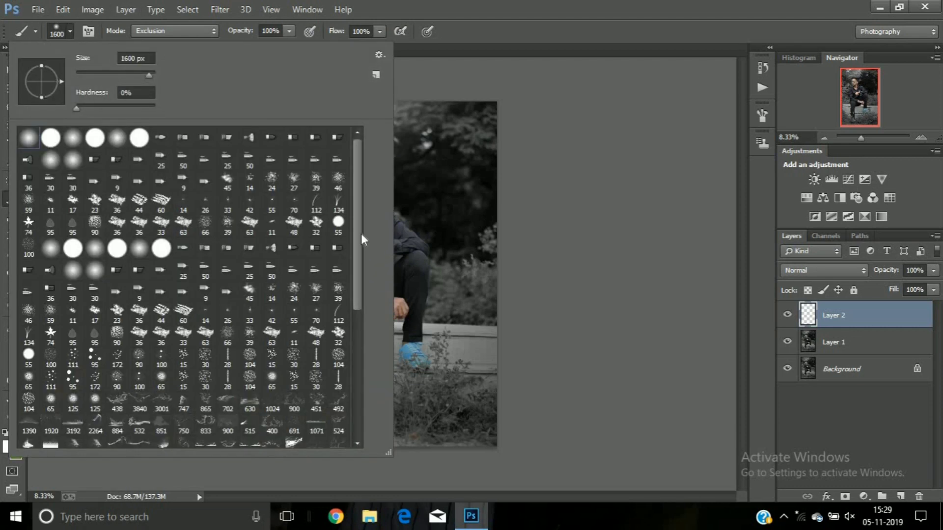
left_click_drag(361, 233, 358, 351)
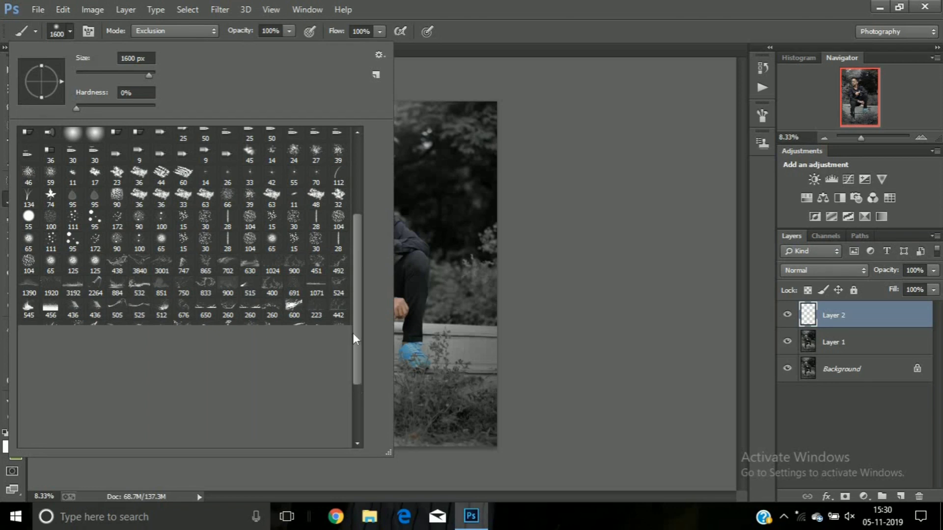
left_click(357, 405)
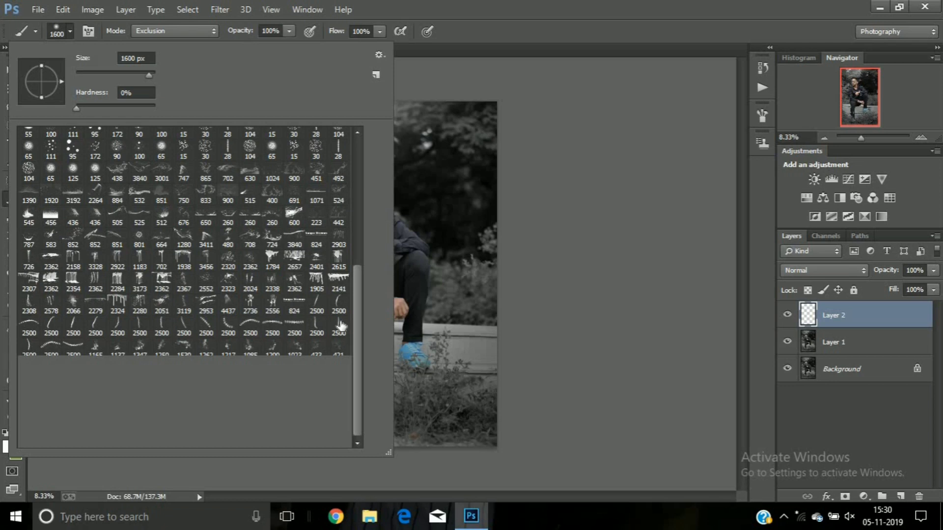
double_click(338, 435)
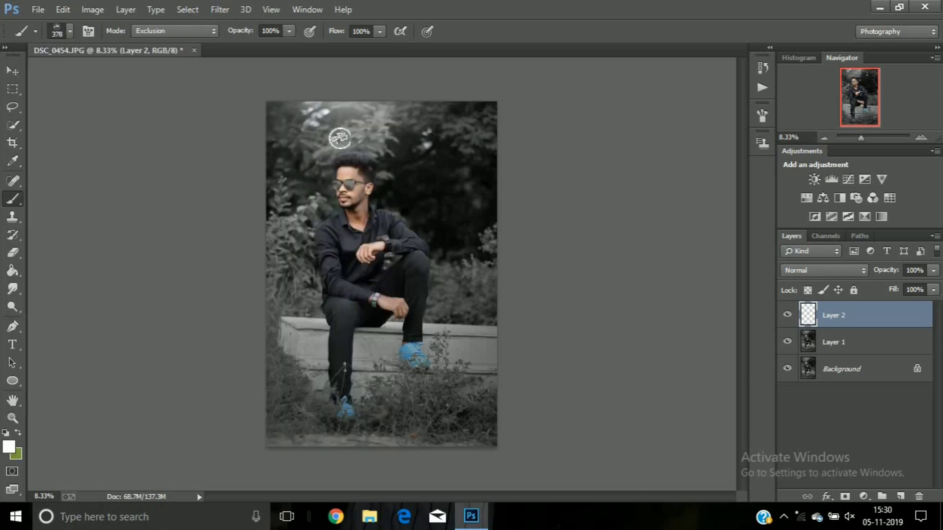
Stamp the logo at the image's top right and merge visible layers into Background
key("ctrl+plus")
key("ctrl+plus")
key("ctrl+plus")
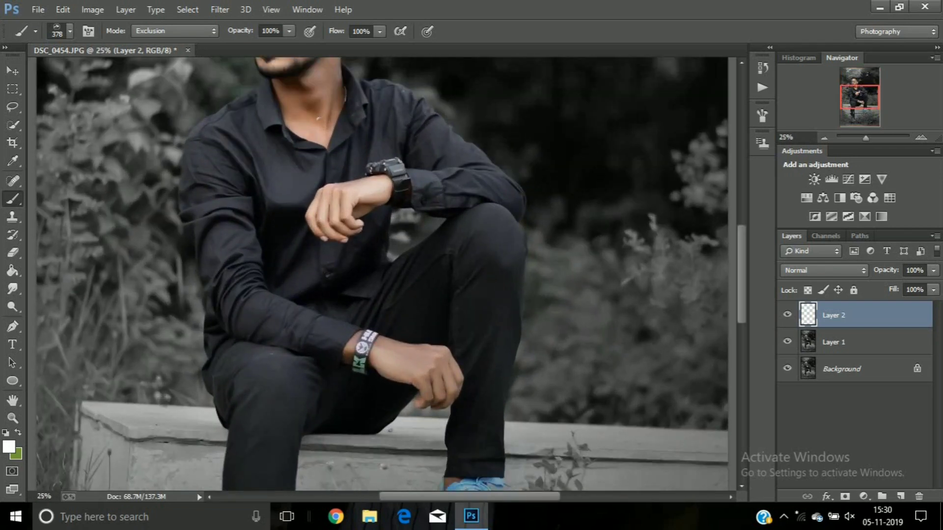
left_click_drag(741, 295, 742, 194)
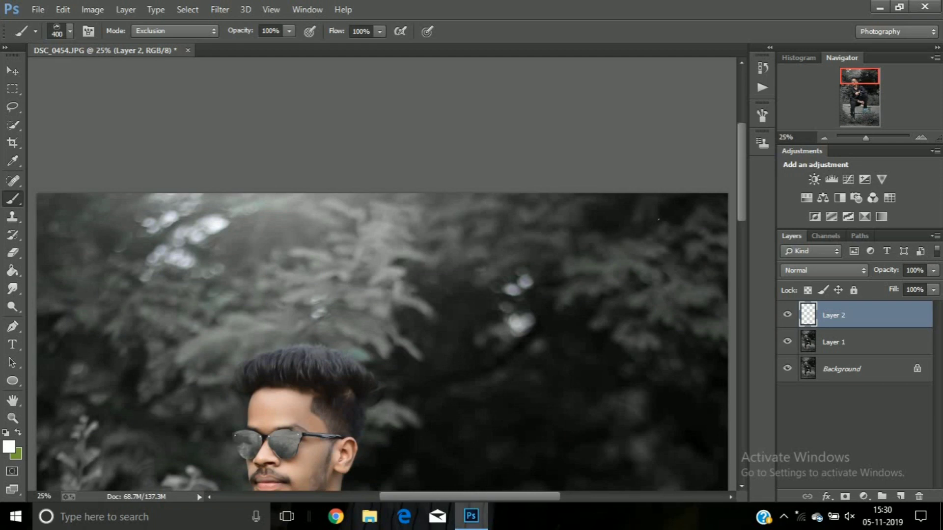
left_click(680, 241)
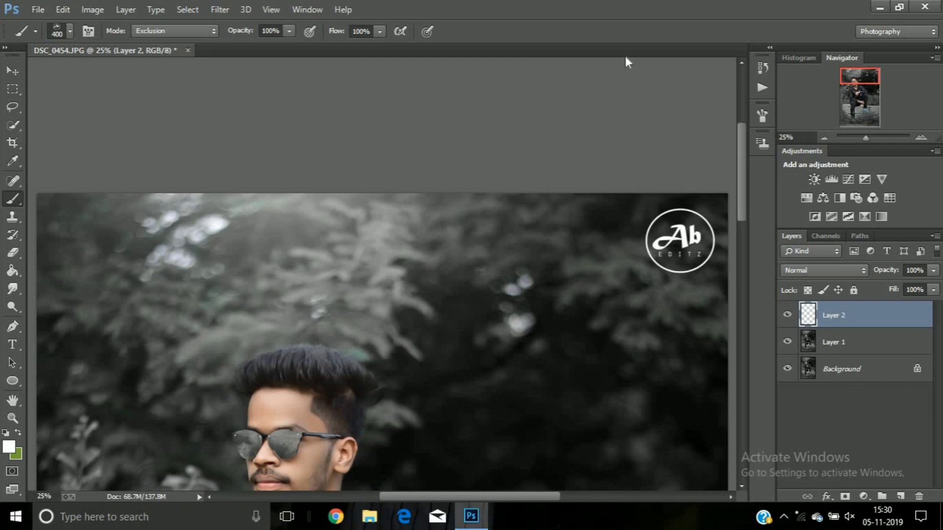
key("ctrl+minus")
key("ctrl+minus")
key("ctrl+minus")
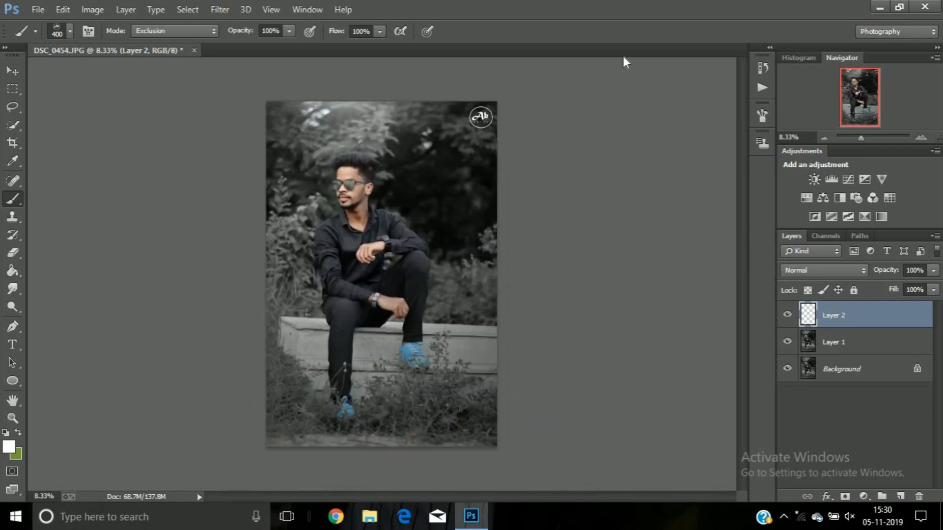
right_click(850, 319)
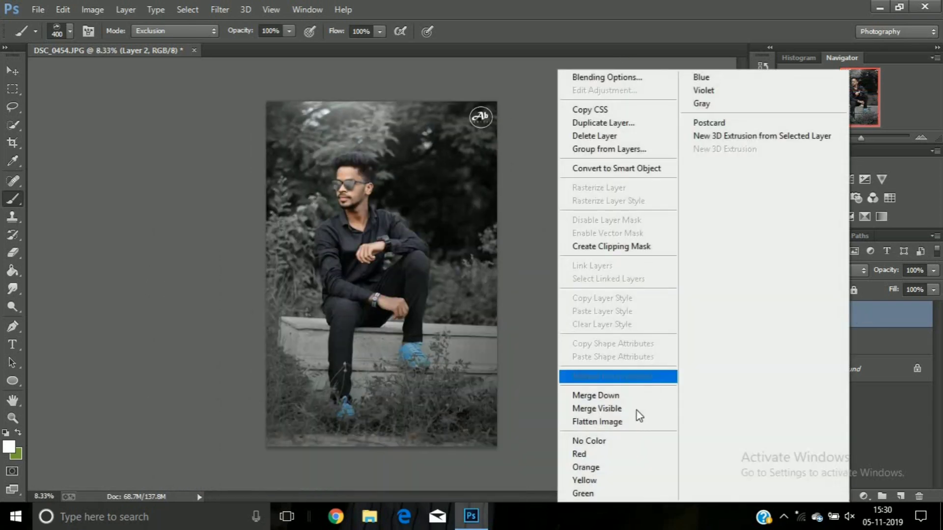
left_click(635, 411)
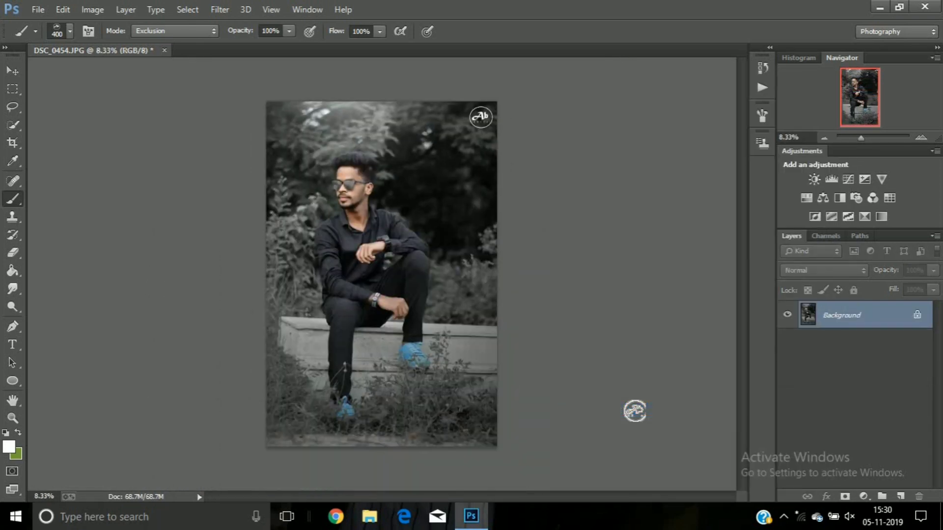